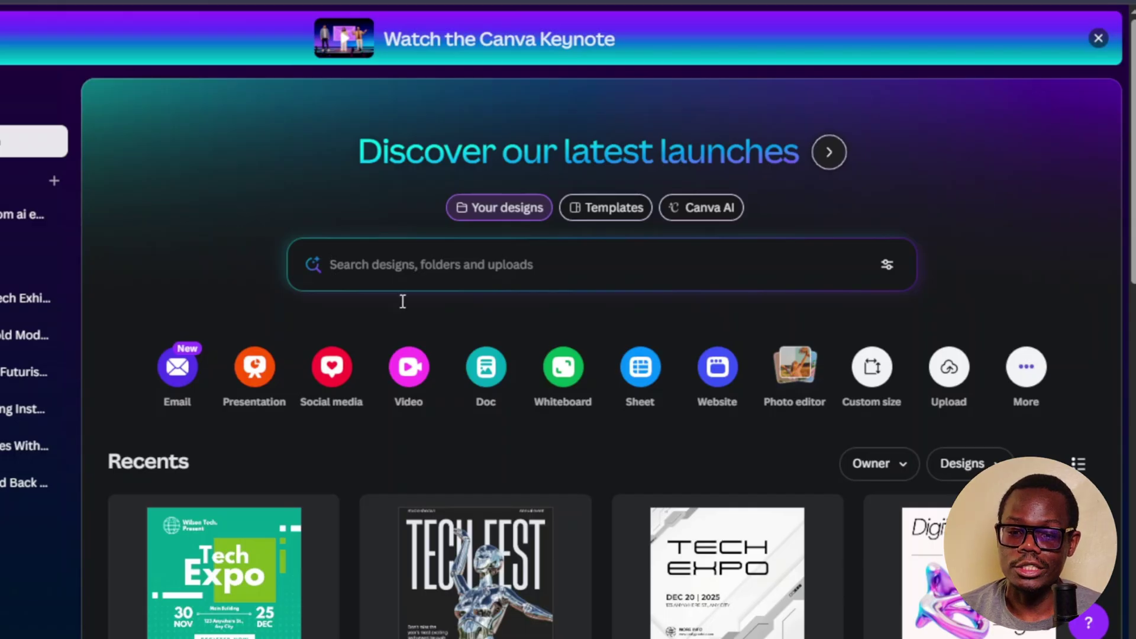
# Step: Search for "pinterest pins" and limit the search to templates
pyautogui.write('pinterest pins')
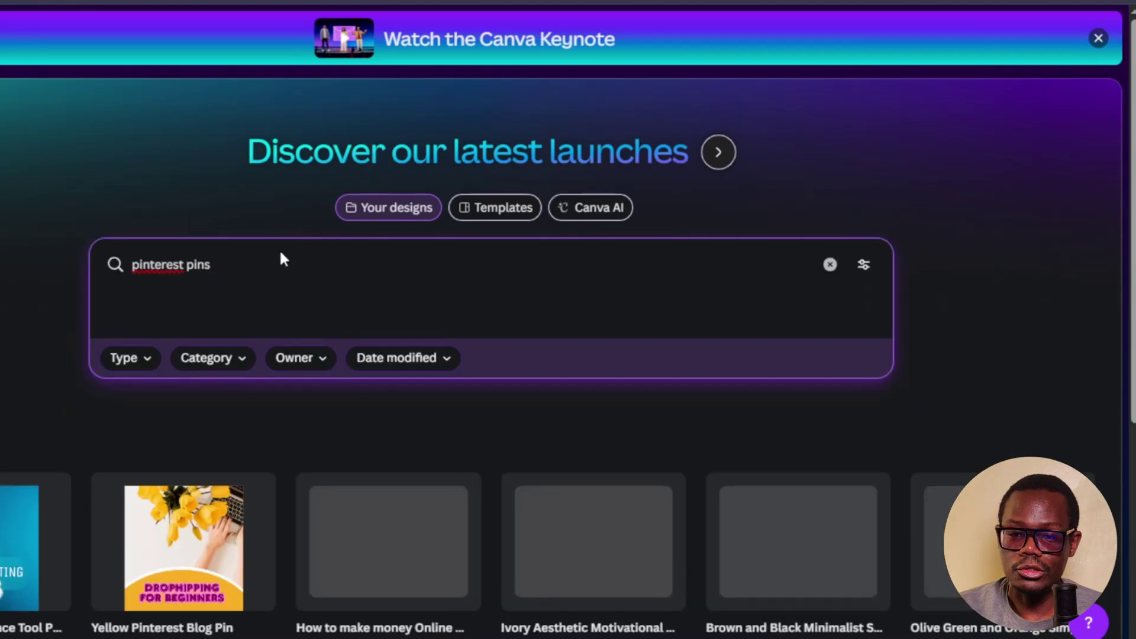
pyautogui.click(508, 215)
# Step: Browse the suggested templates on the home page for design ideas
pyautogui.scroll(-10, 472, 278)
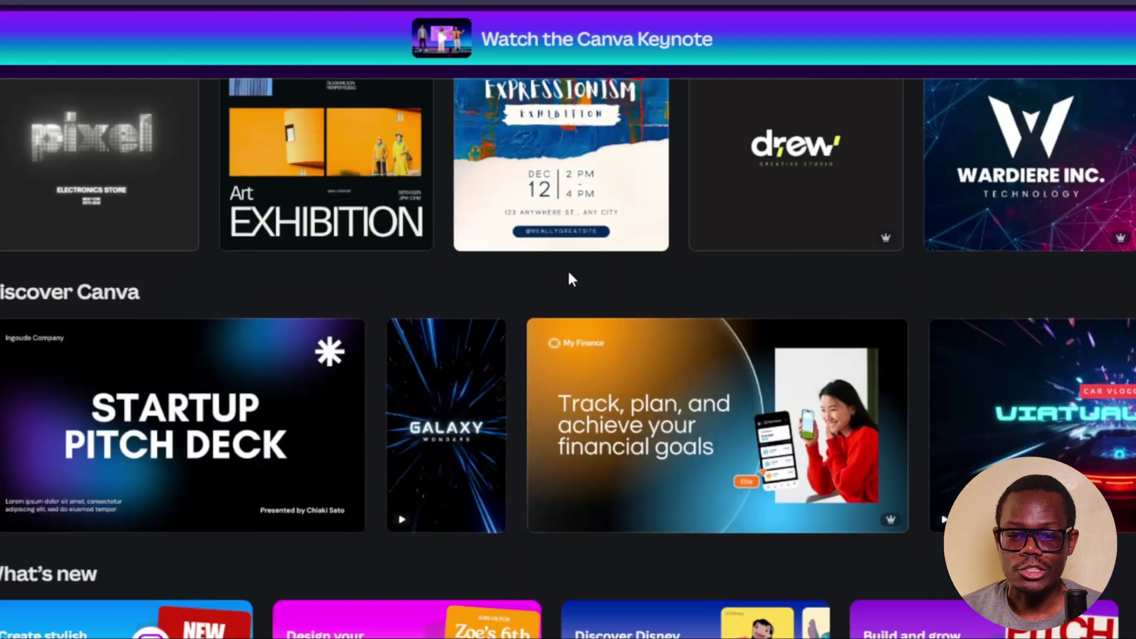
pyautogui.scroll(-6, 514, 301)
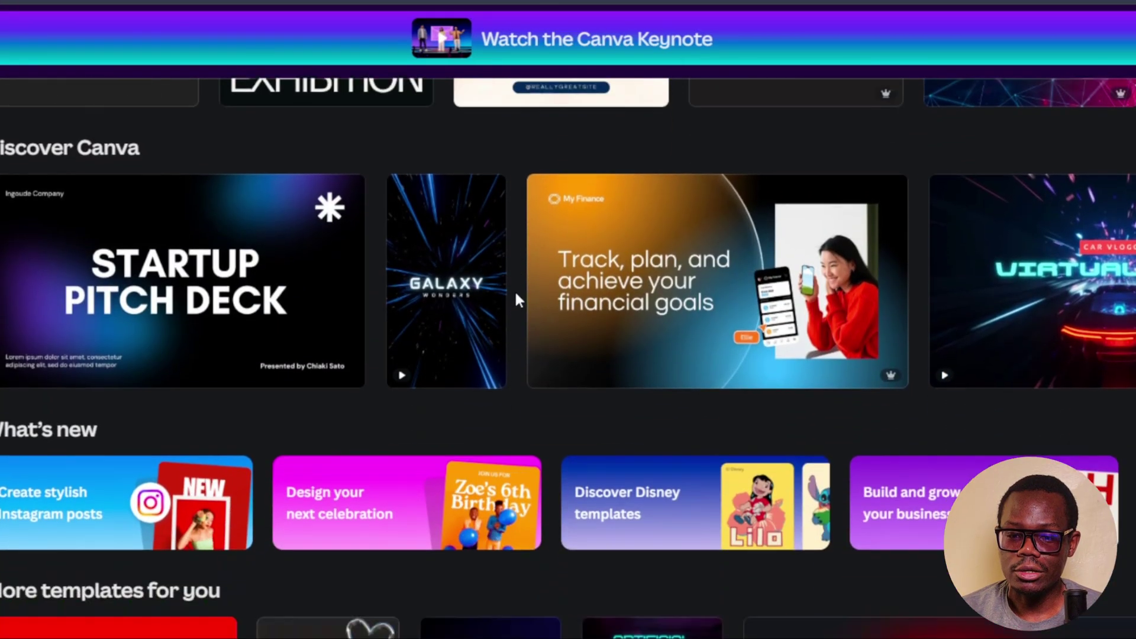
pyautogui.scroll(-3, 543, 271)
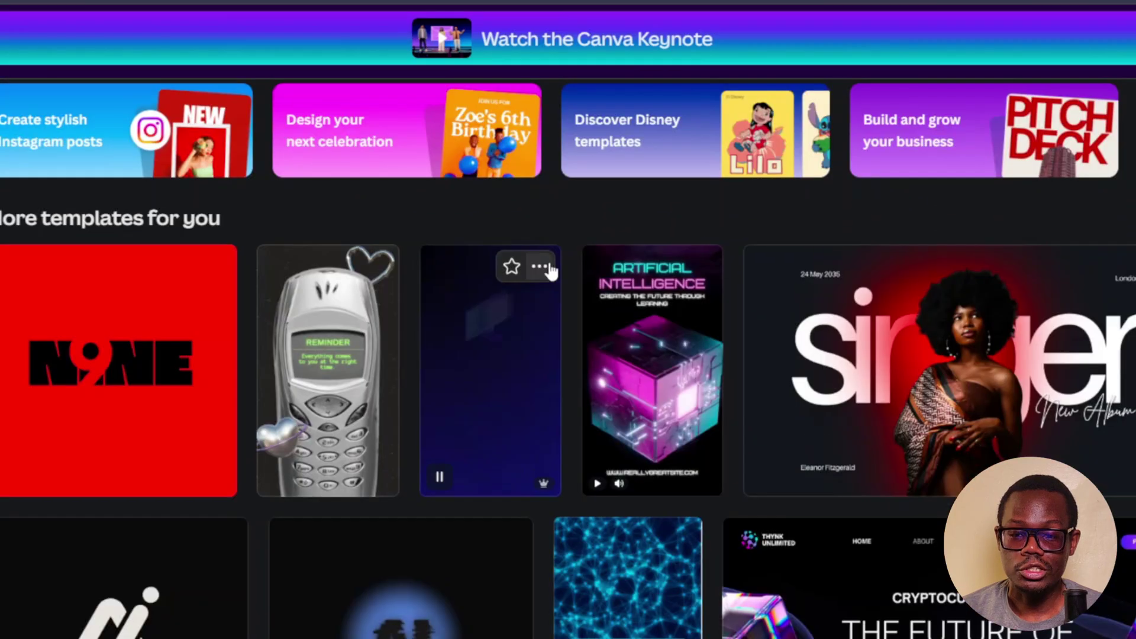
pyautogui.scroll(-1, 568, 264)
pyautogui.scroll(-4, 569, 263)
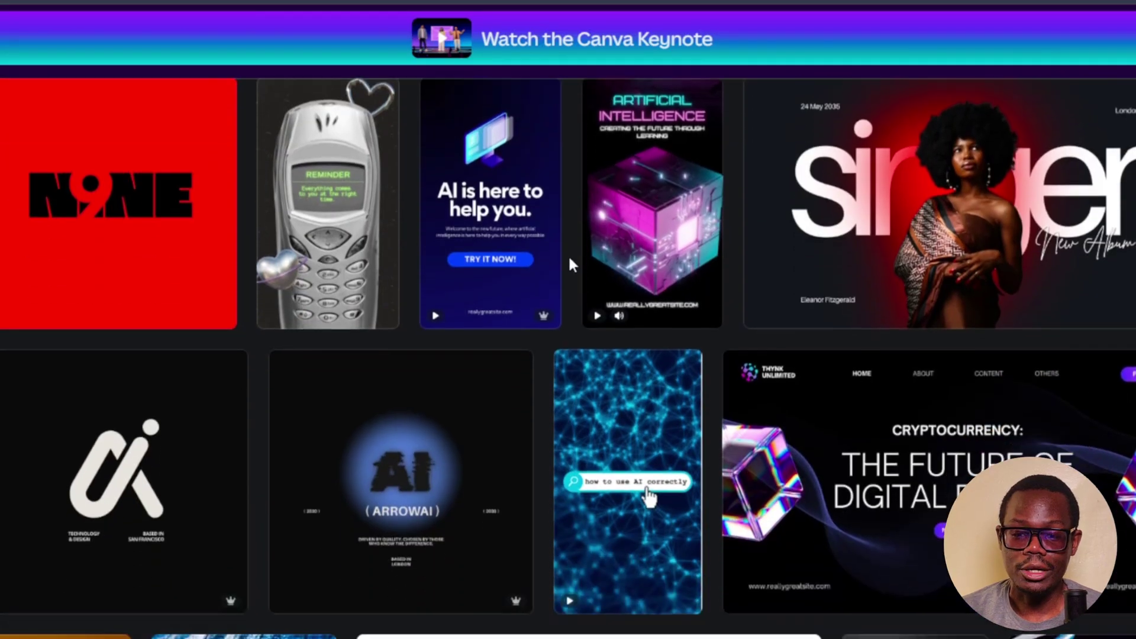
pyautogui.scroll(-2, 547, 289)
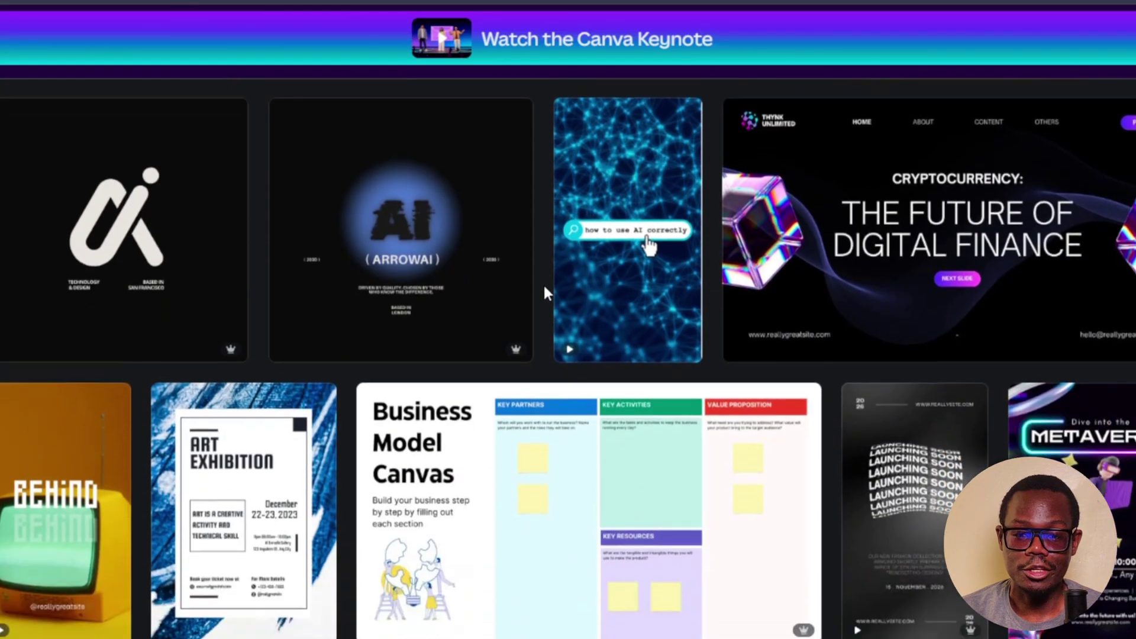
pyautogui.scroll(-6, 543, 282)
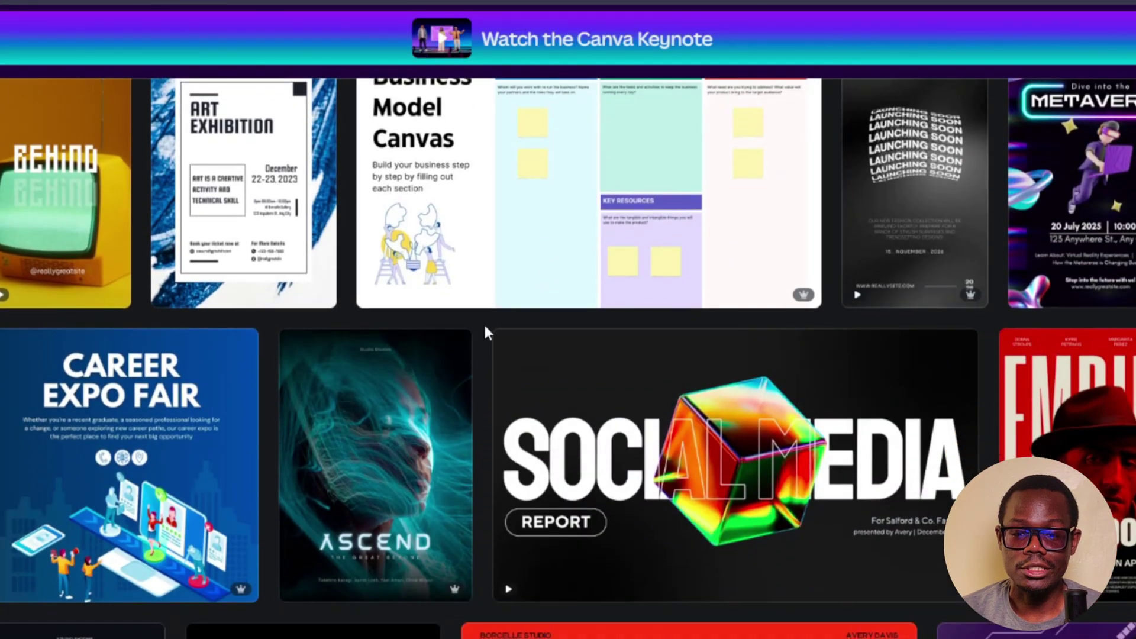
pyautogui.scroll(-1, 535, 199)
pyautogui.scroll(-2, 536, 199)
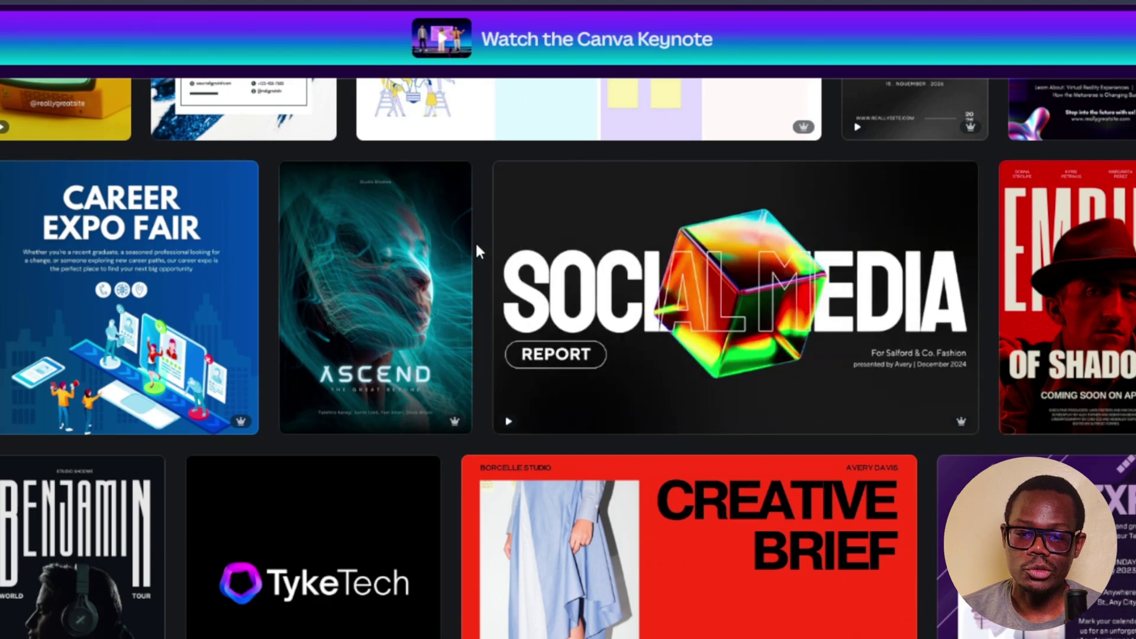
pyautogui.scroll(-1, 477, 246)
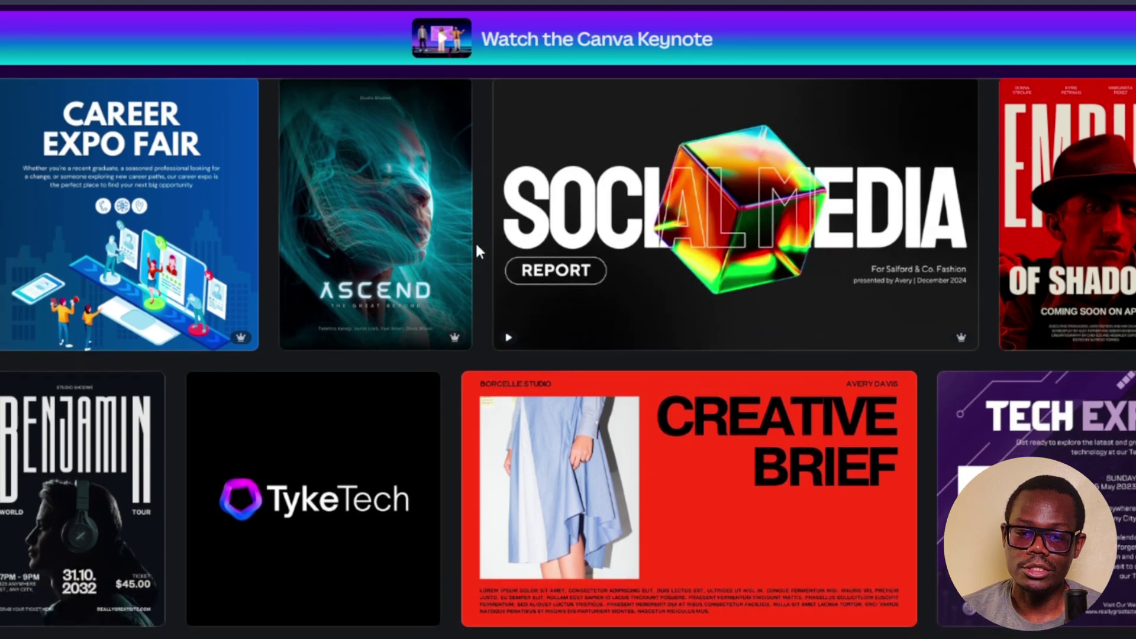
pyautogui.scroll(-1, 476, 244)
pyautogui.scroll(-2, 476, 245)
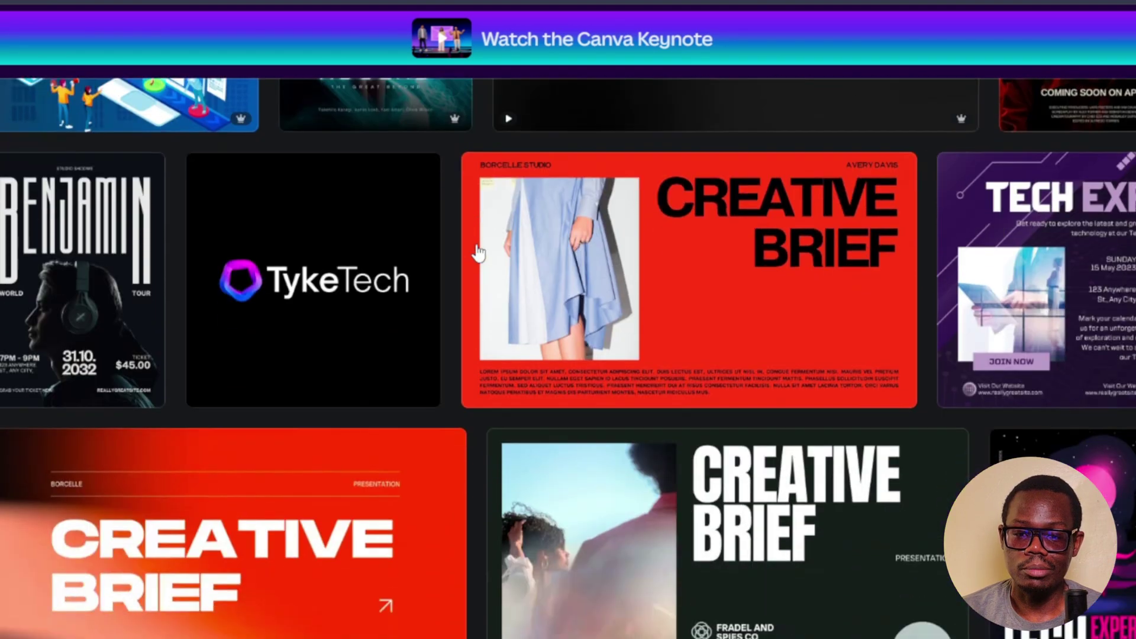
pyautogui.scroll(-3, 456, 262)
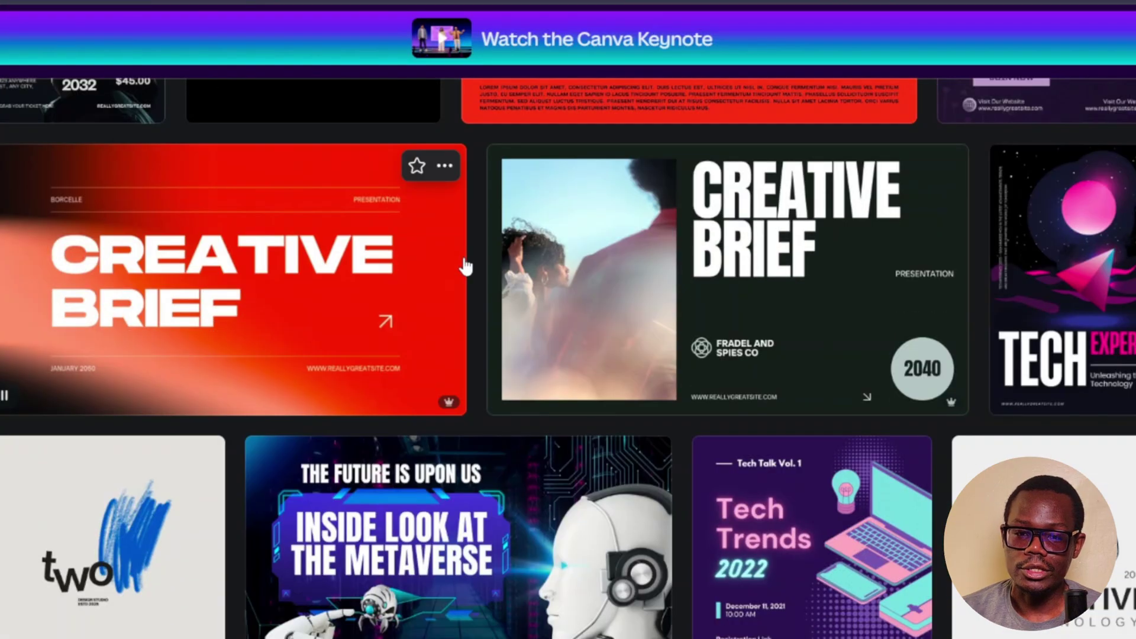
# Step: Search the templates for "pinterest pins for making money online"
pyautogui.scroll(15, 458, 266)
pyautogui.scroll(2, 468, 260)
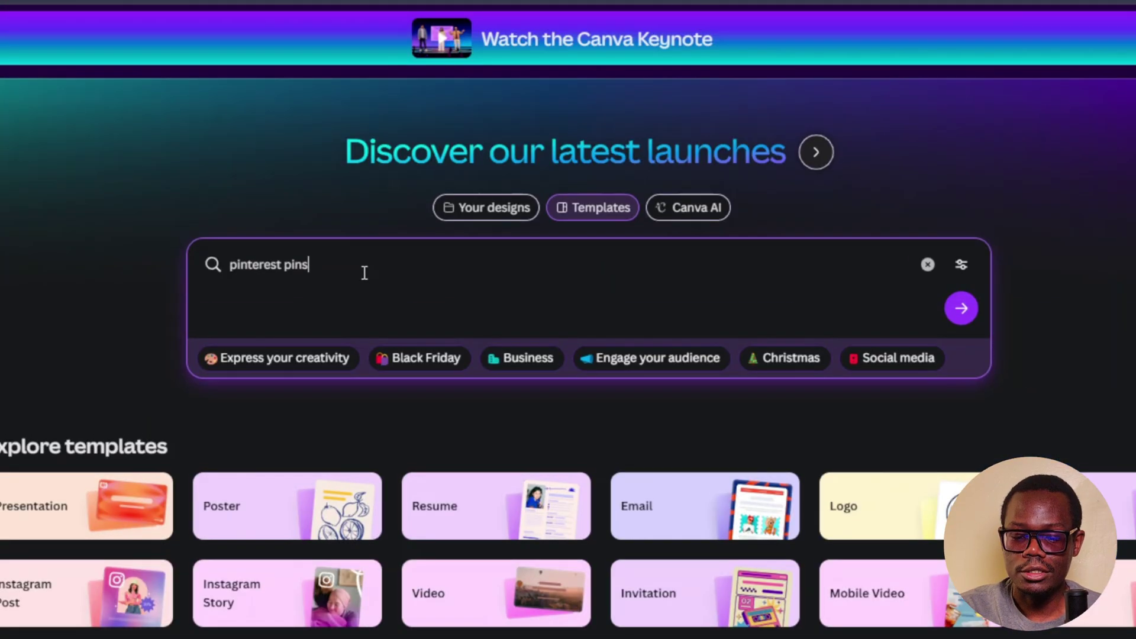
pyautogui.write('for ')
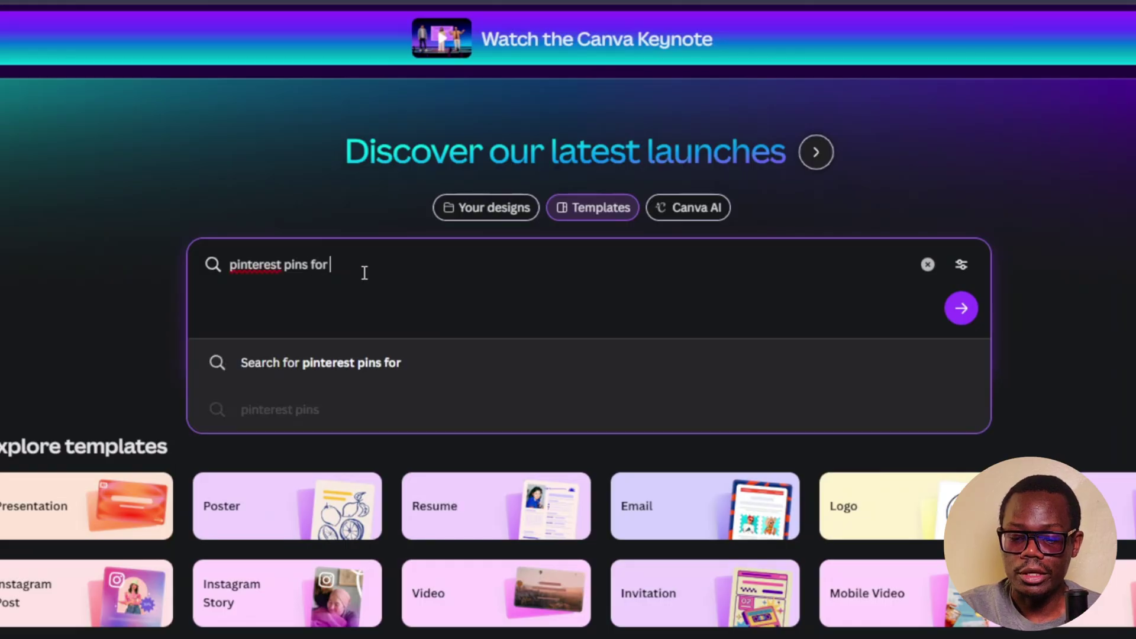
pyautogui.write('making money online')
pyautogui.press('Return')
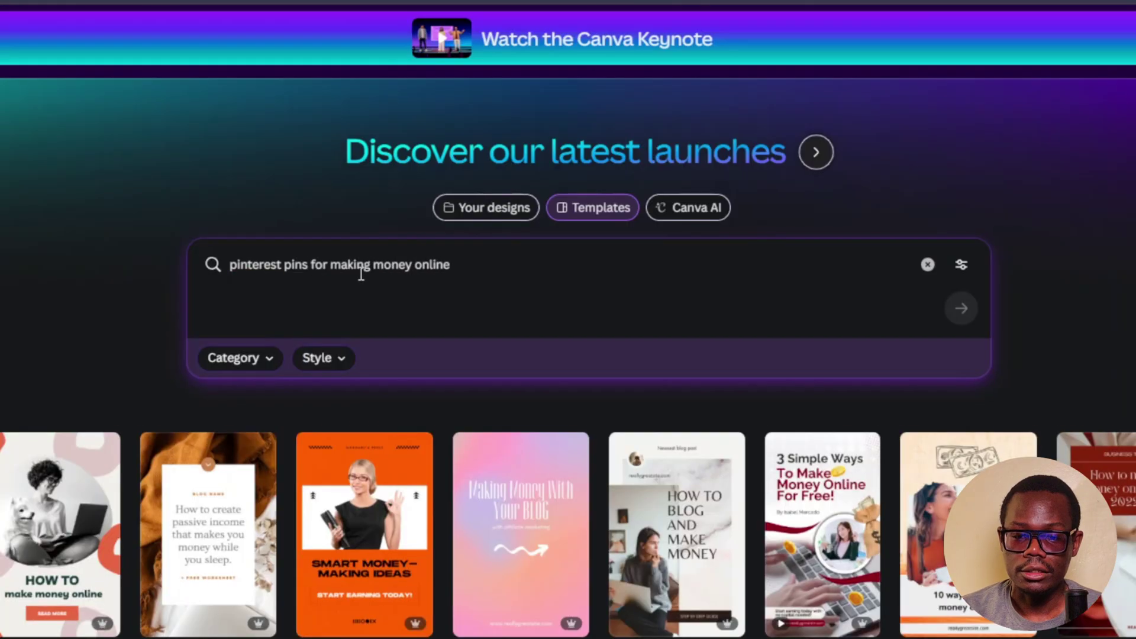
# Step: Preview the "How to make money Online Minimalist Pinterest Pin" template and return to the search results
pyautogui.scroll(-3, 359, 275)
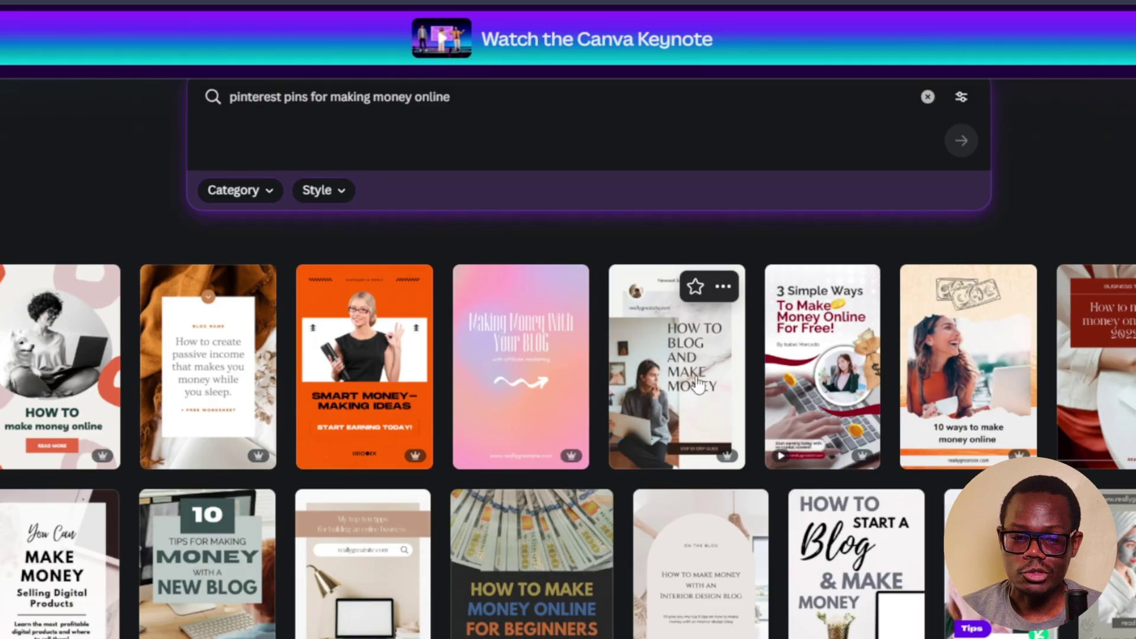
pyautogui.click(66, 368)
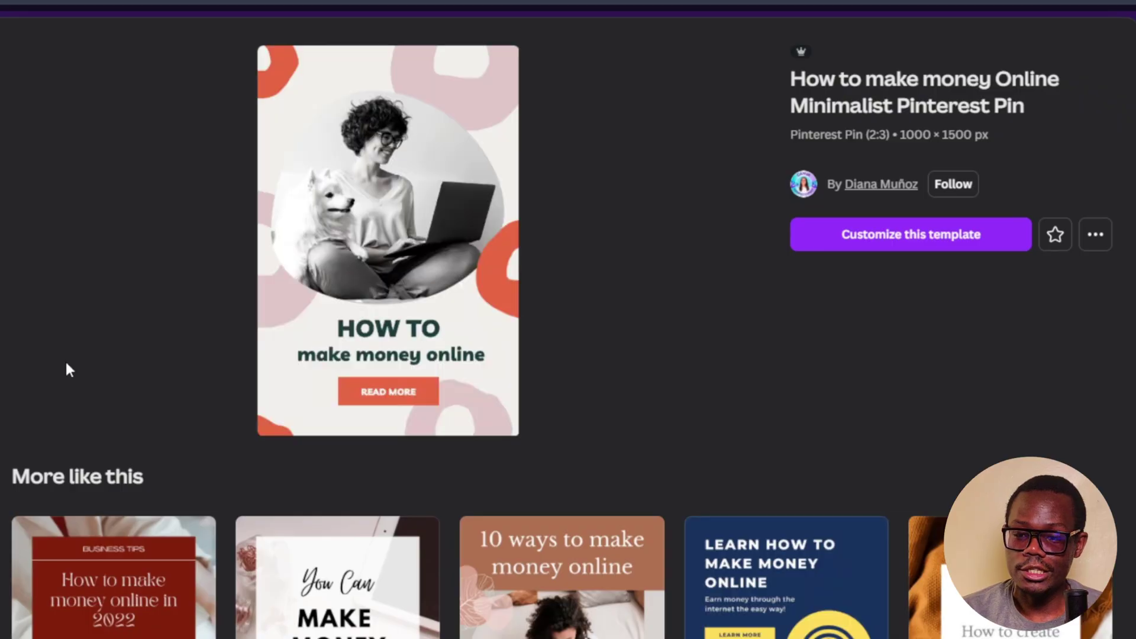
pyautogui.click(911, 236)
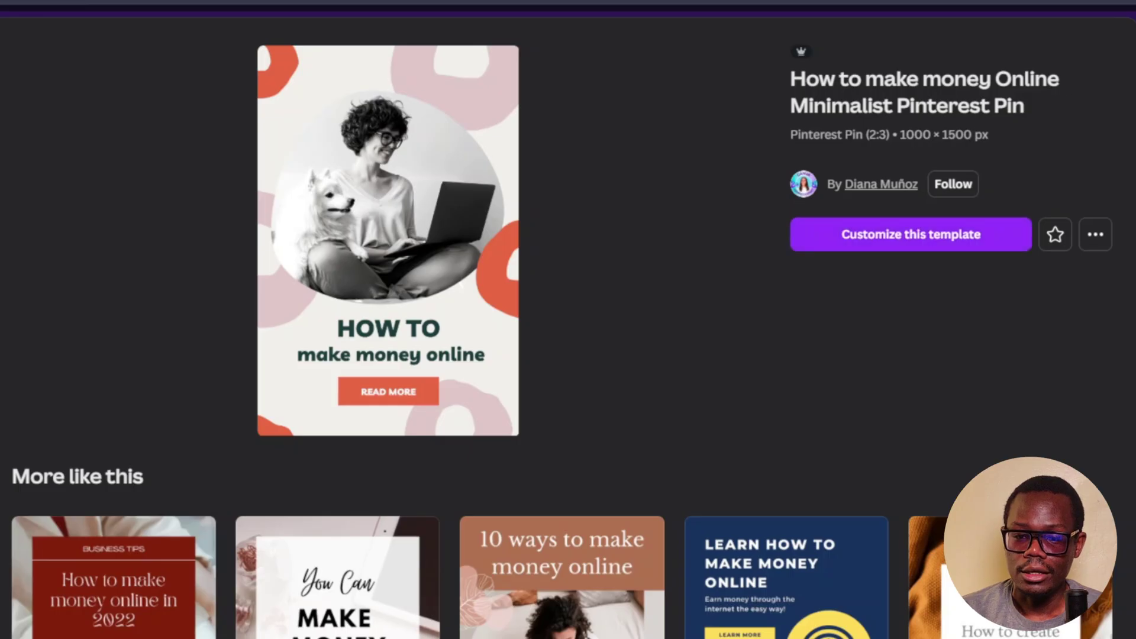
pyautogui.press('Escape')
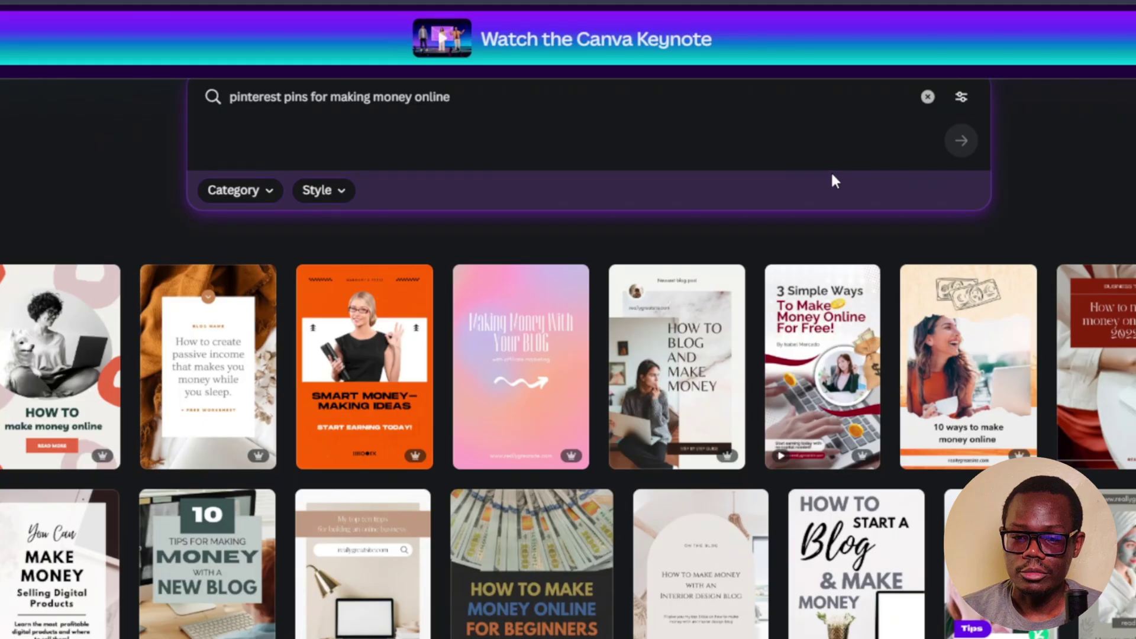
# Step: Explore similar designs from "Smart Money-Making Ideas" through "Learn to Grow Your Income" and open the "From Paycheck to Prosperity" template
pyautogui.click(320, 403)
pyautogui.scroll(-5, 686, 393)
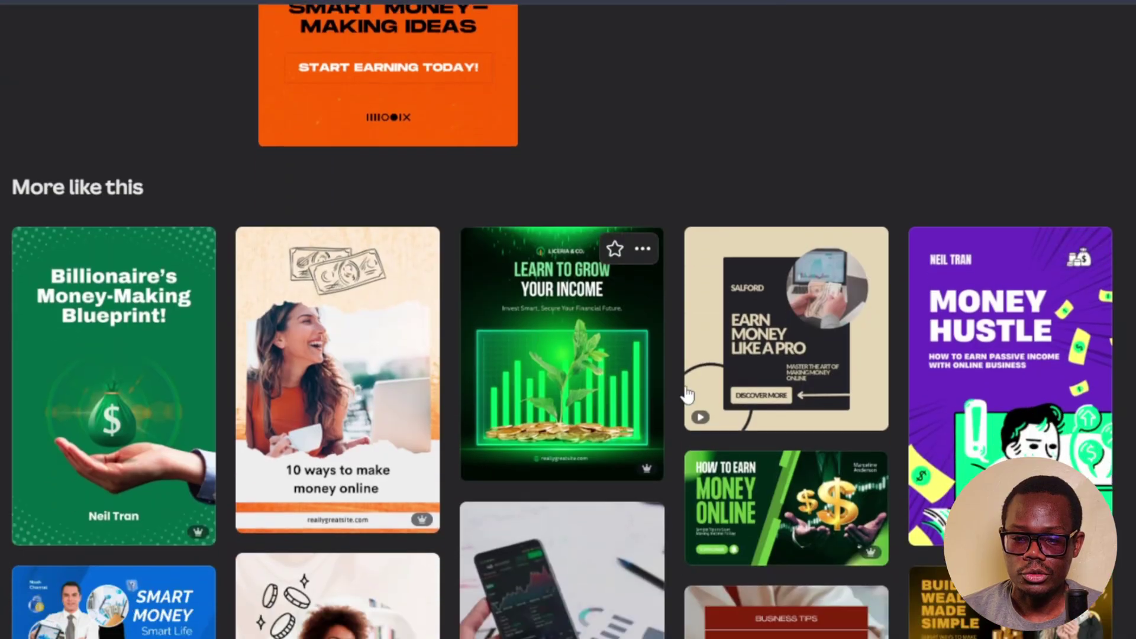
pyautogui.scroll(-3, 686, 393)
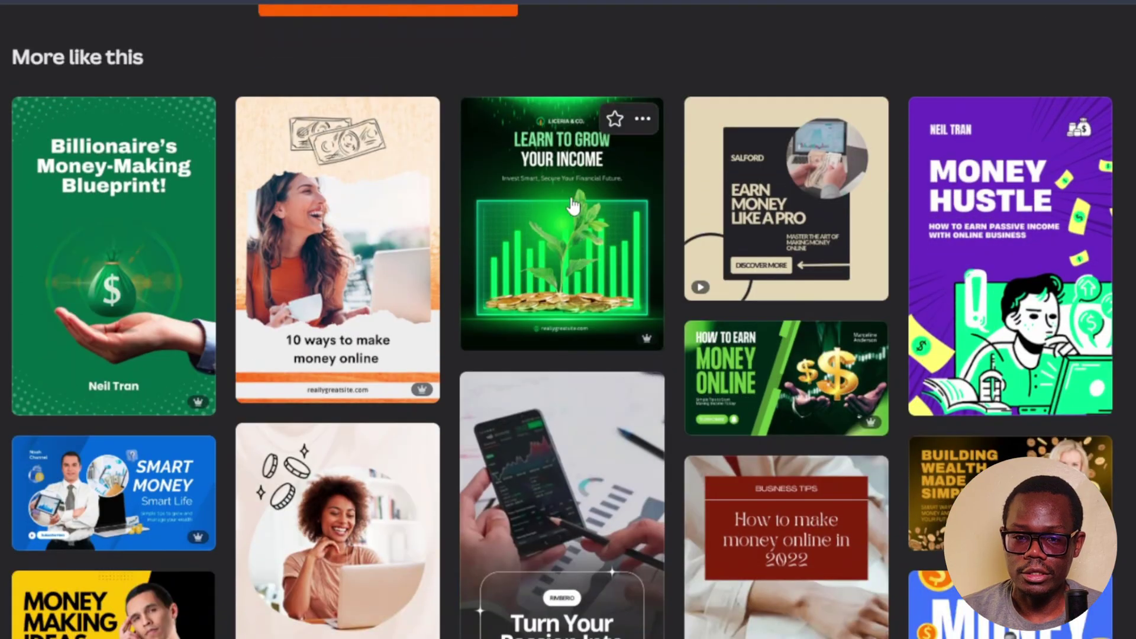
pyautogui.click(571, 204)
pyautogui.click(923, 265)
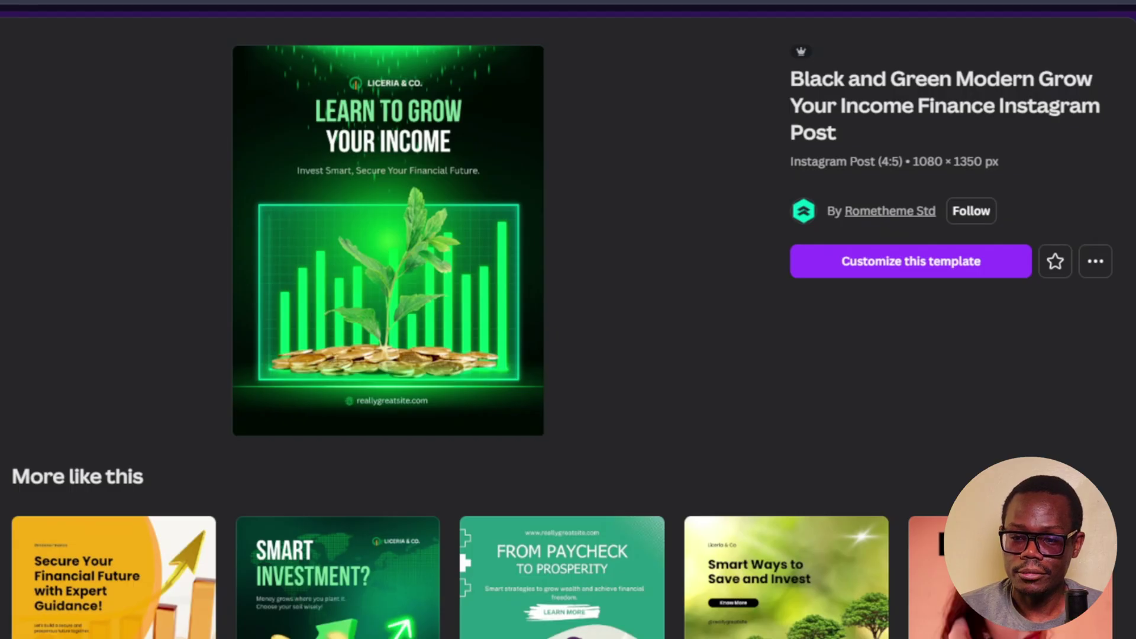
pyautogui.scroll(-6, 882, 461)
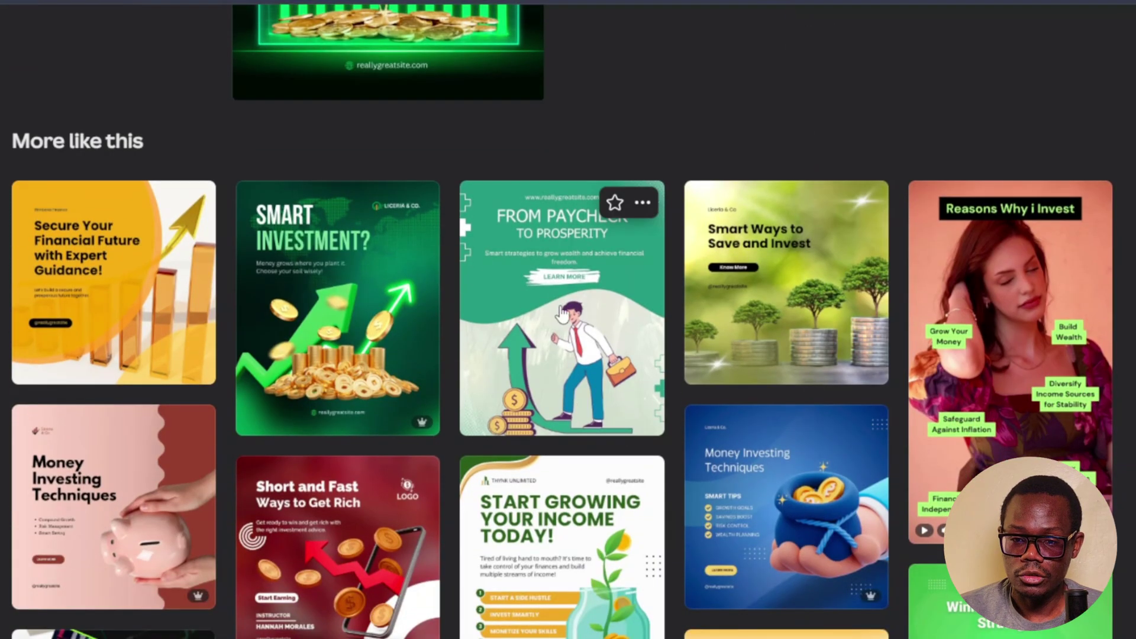
pyautogui.click(582, 309)
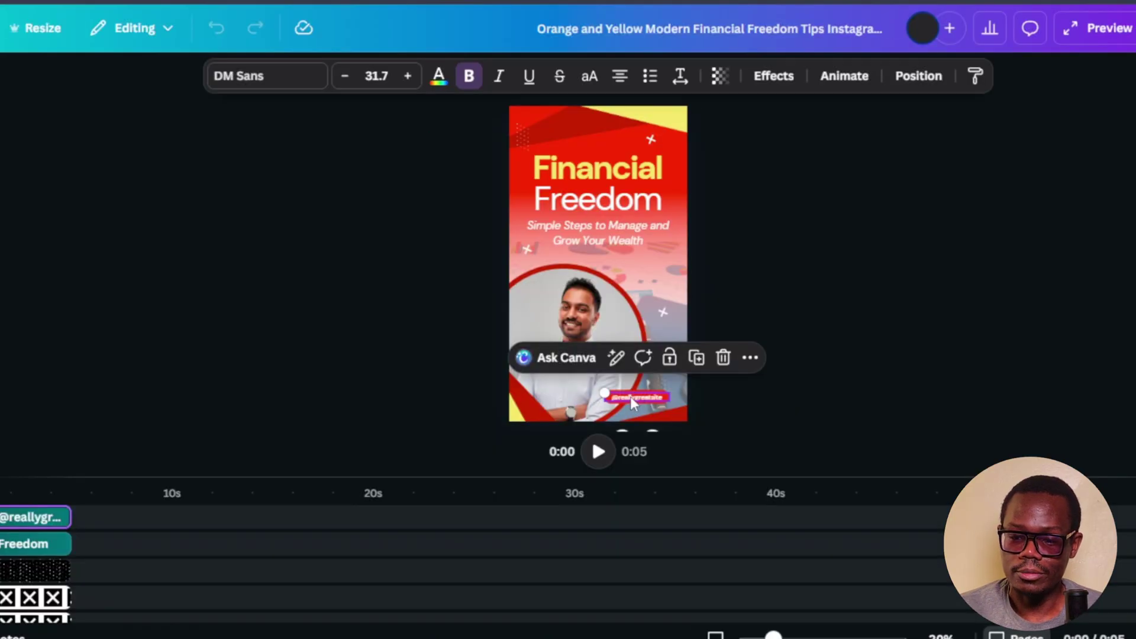
# Step: Replace the placeholder contact text in the "Financial Freedom" and "From Paycheck to Prosperity" designs with the creator's website address
pyautogui.scroll(2, 669, 400)
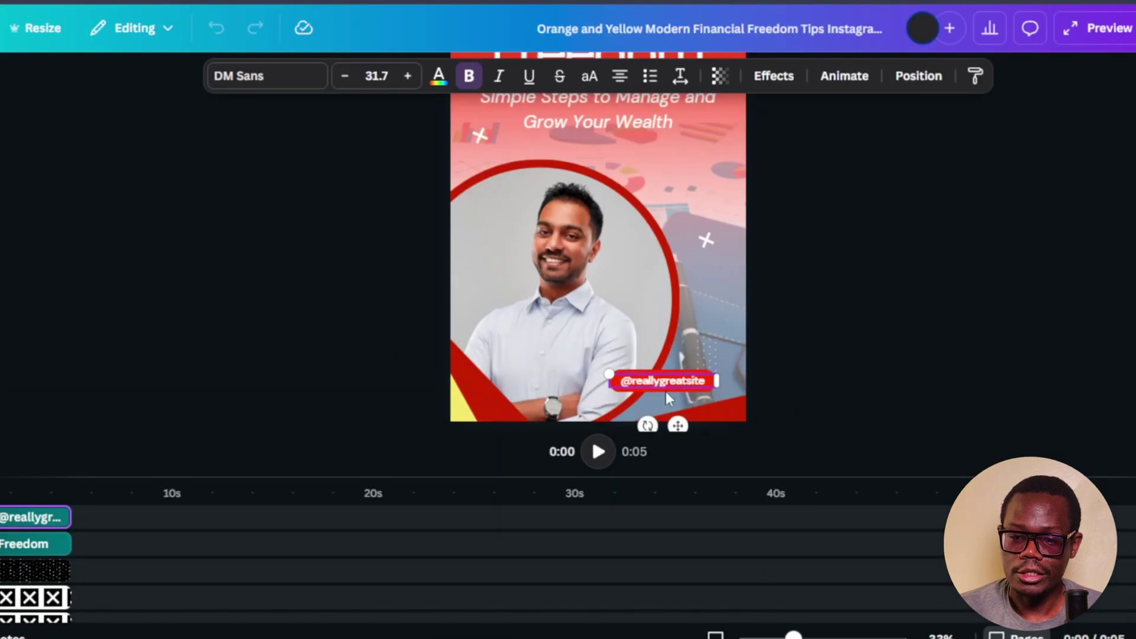
pyautogui.click(649, 383)
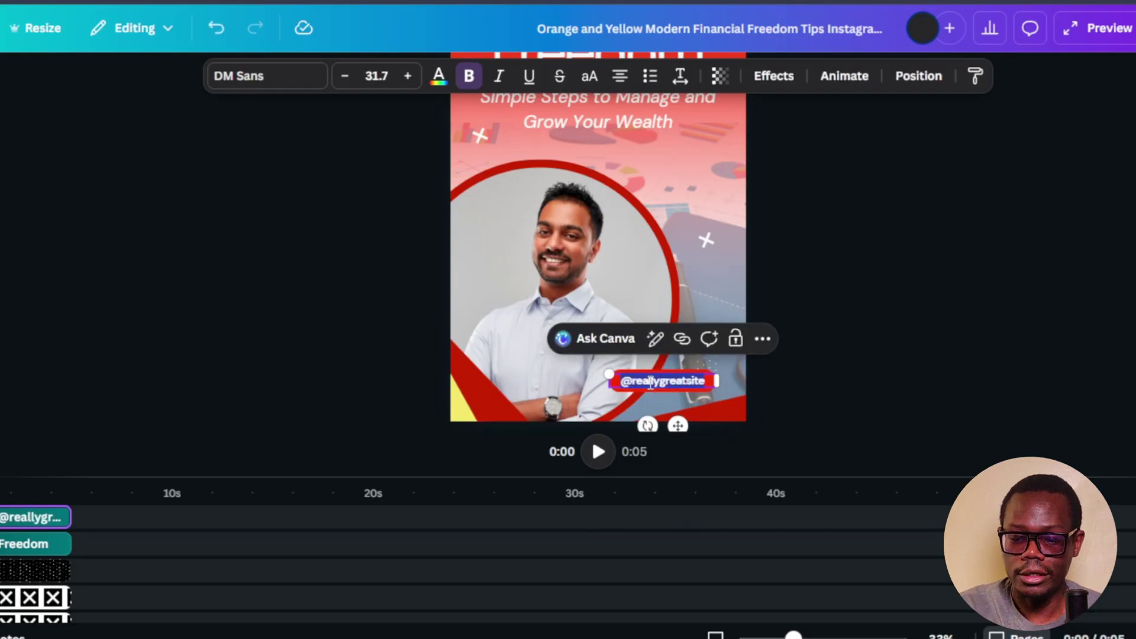
pyautogui.write('robertokello.com')
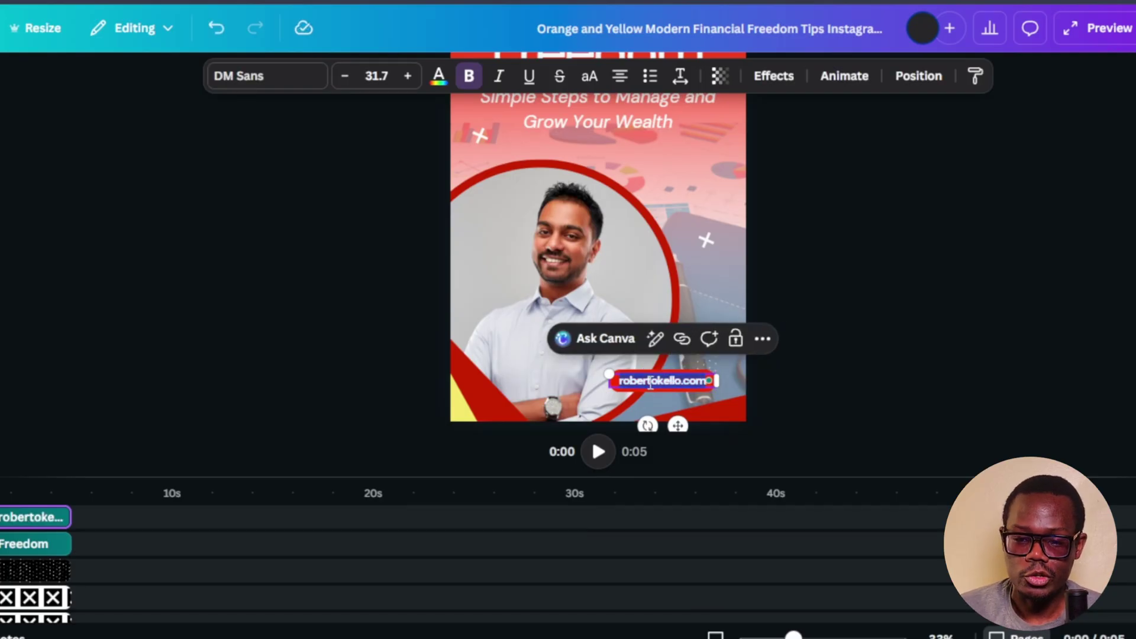
pyautogui.click(867, 265)
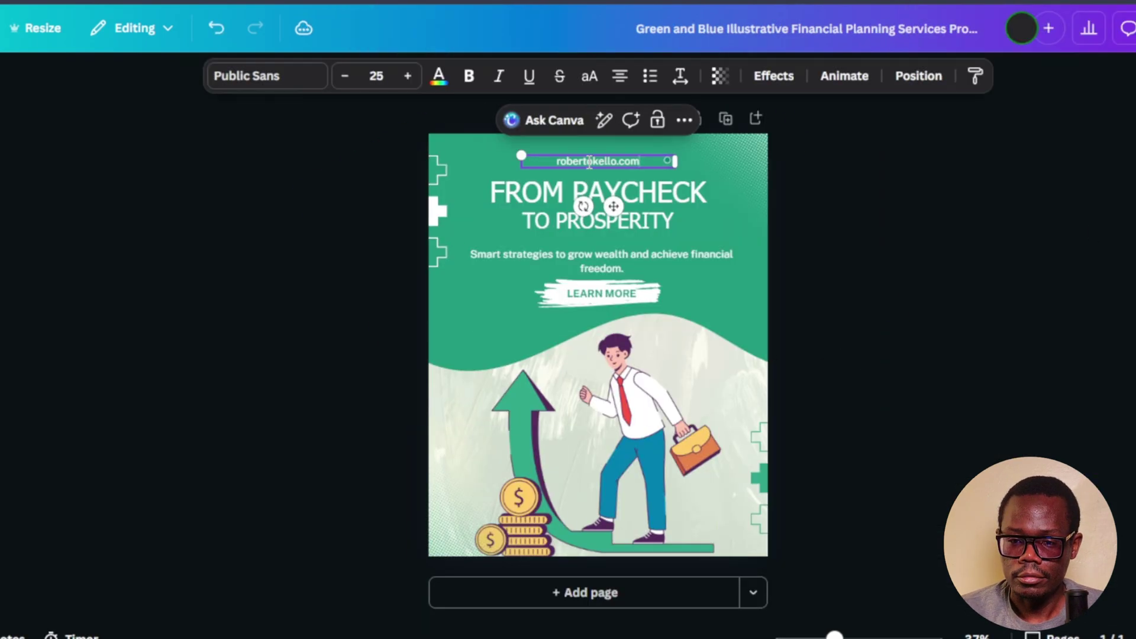
pyautogui.click(833, 173)
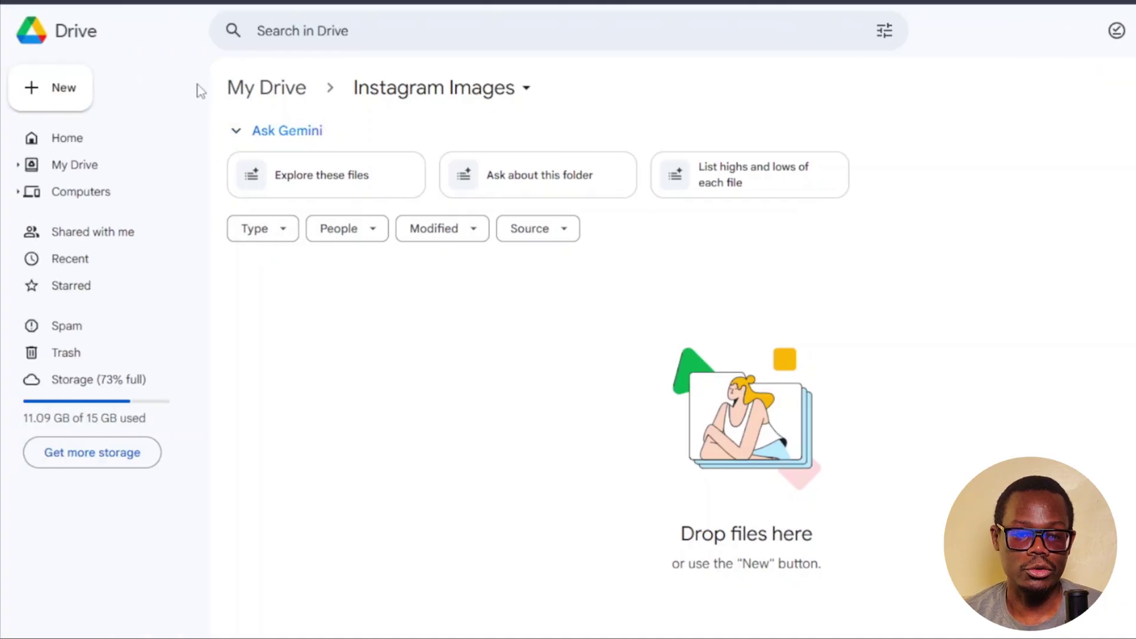
# Step: Create a new folder named "Pinterest Images" in Google Drive
pyautogui.click(72, 141)
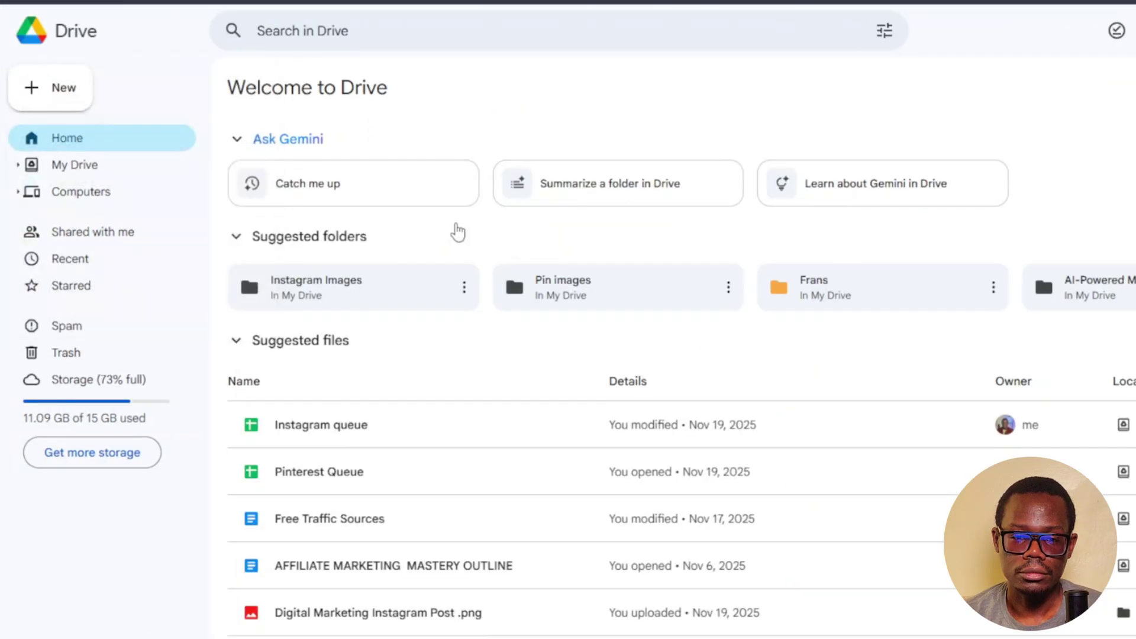
pyautogui.click(67, 93)
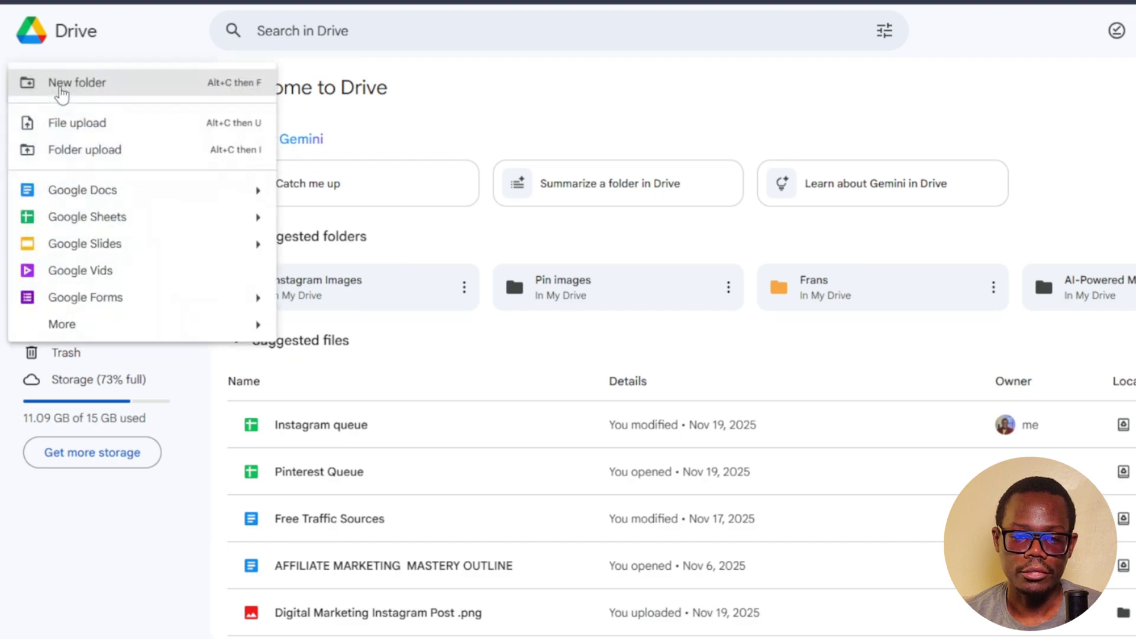
pyautogui.click(83, 88)
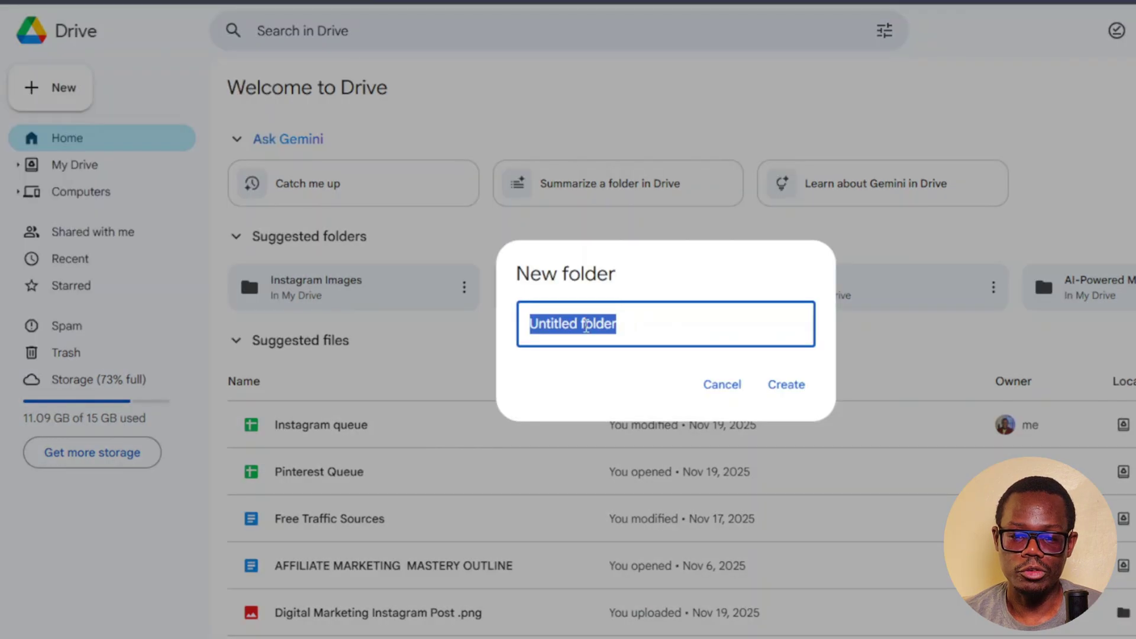
pyautogui.write('Pinterest Images')
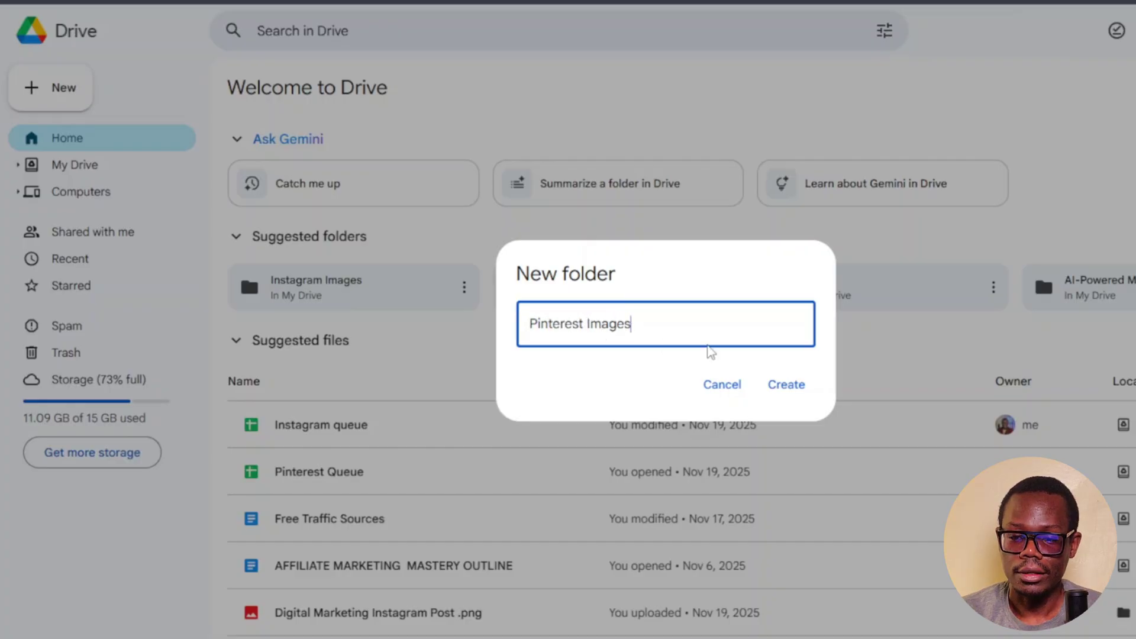
pyautogui.click(787, 386)
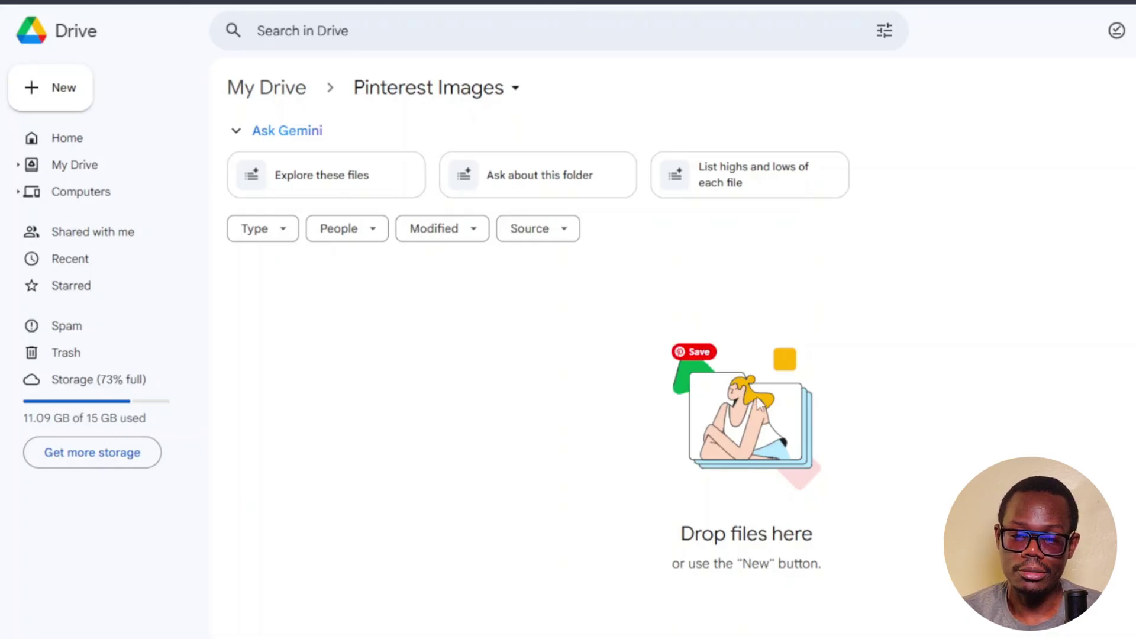
# Step: Switch to ChatGPT and review the drafted Zap Copilot prompt for Pinterest, highlighting the call-to-action website address
pyautogui.hotkey('alt', 'Tab')
pyautogui.moveTo(506, 223); pyautogui.dragTo(659, 438)
pyautogui.scroll(3, 710, 236)
pyautogui.moveTo(664, 231); pyautogui.dragTo(305, 499)
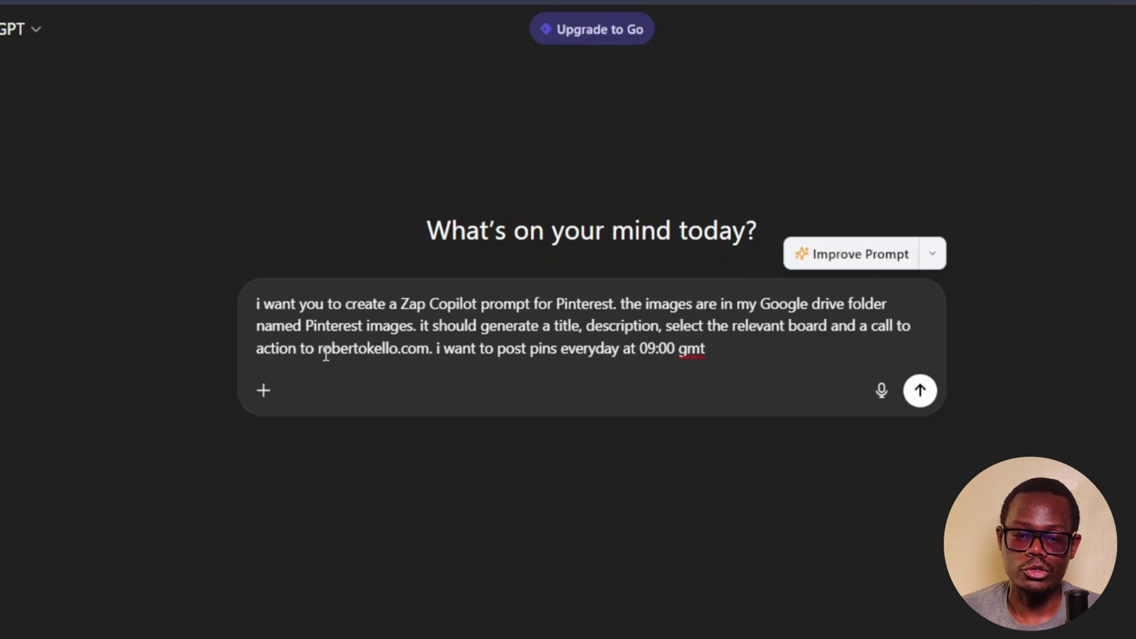
pyautogui.moveTo(320, 348); pyautogui.dragTo(428, 359)
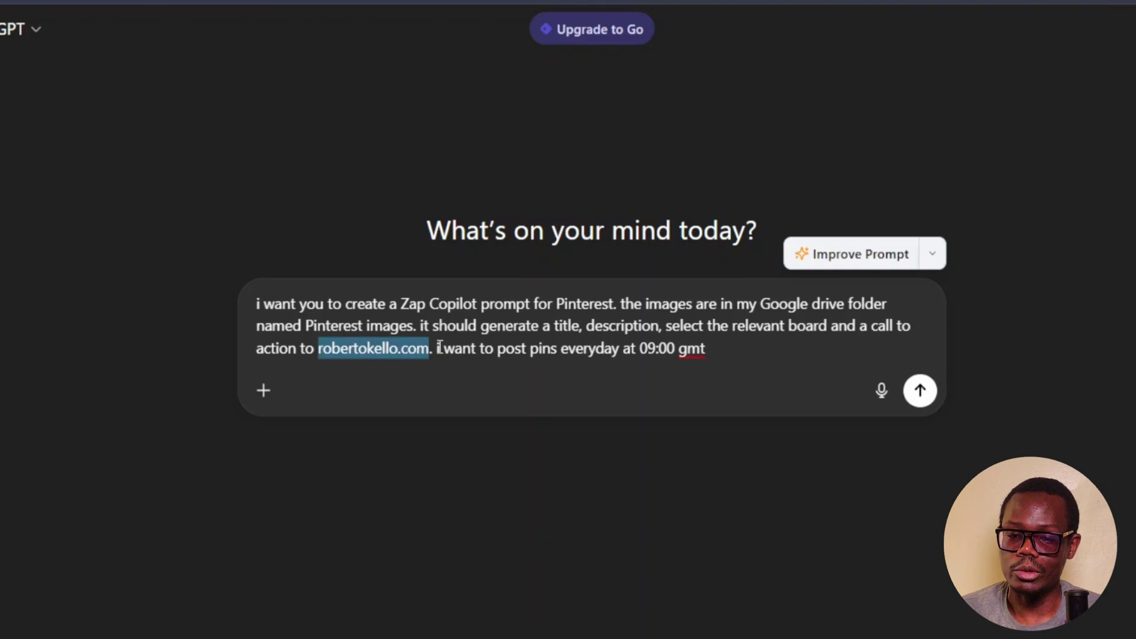
# Step: Submit the request for a Zap Copilot prompt that posts Pinterest pins every day at 09:00 GMT
pyautogui.click(438, 345)
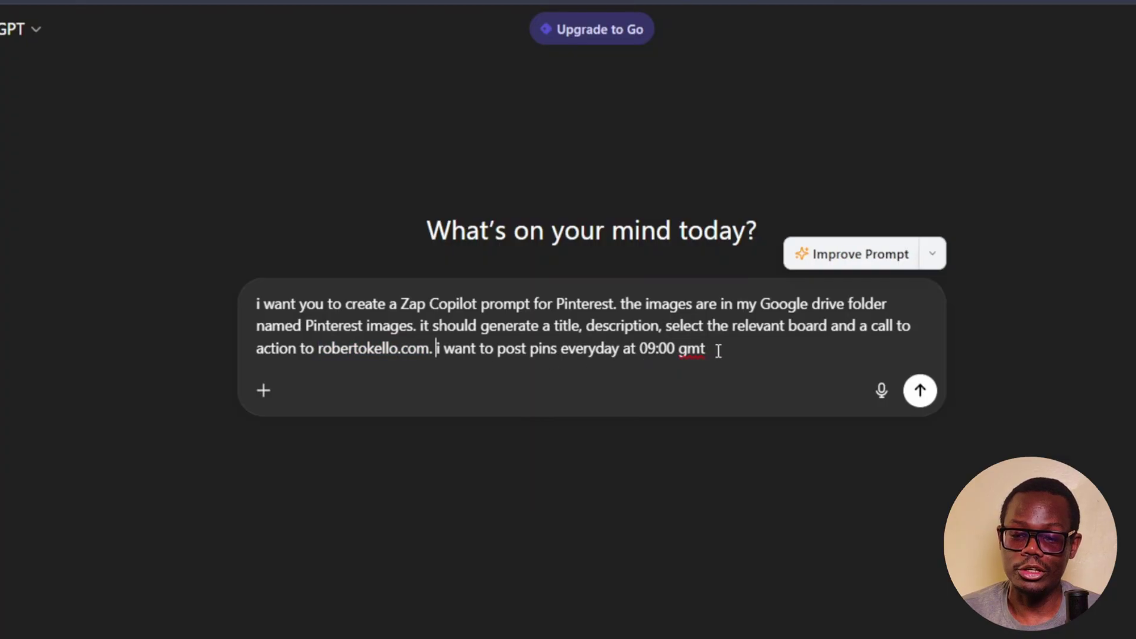
pyautogui.click(921, 392)
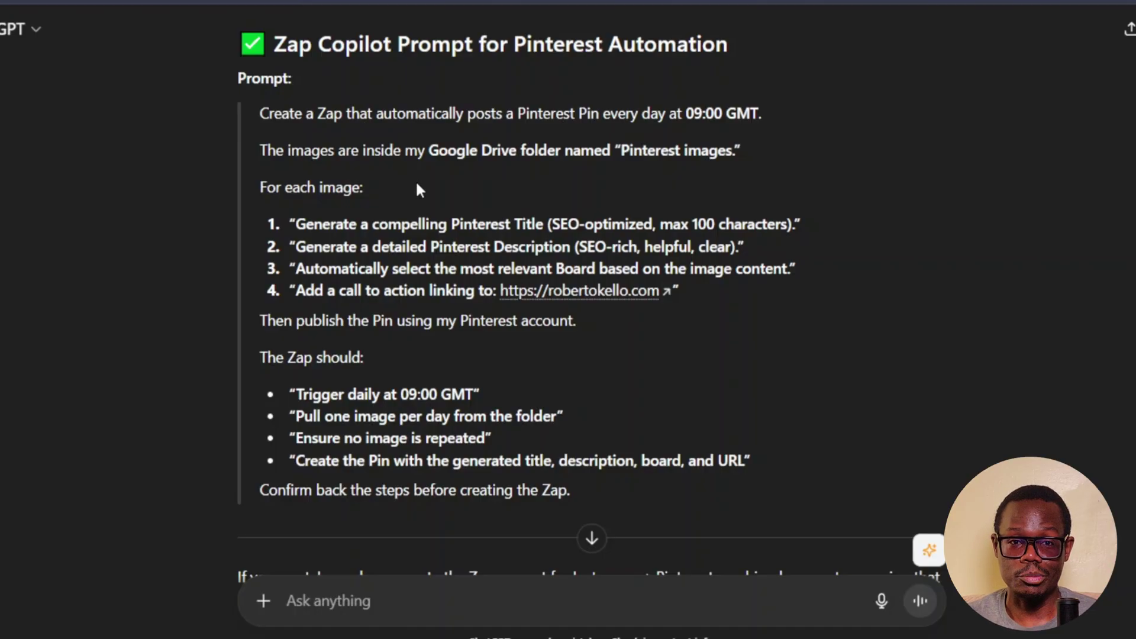
# Step: Review the generated Zap Copilot prompt and the guide for queueing, creating, polishing and testing the Pinterest Zap
pyautogui.scroll(-10, 407, 186)
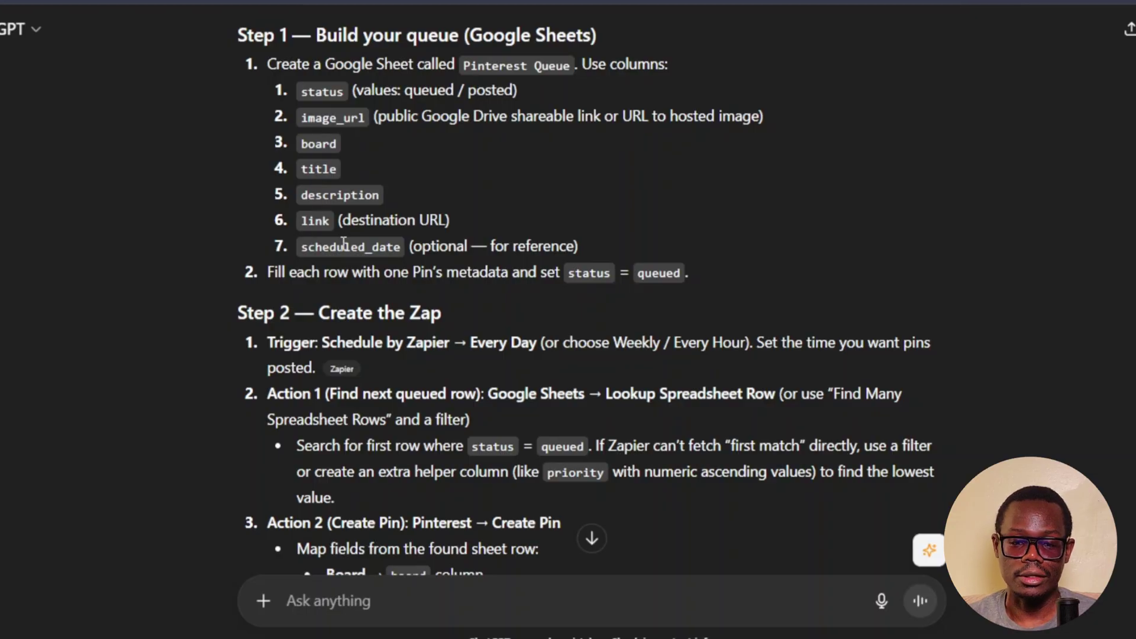
pyautogui.scroll(-3, 343, 242)
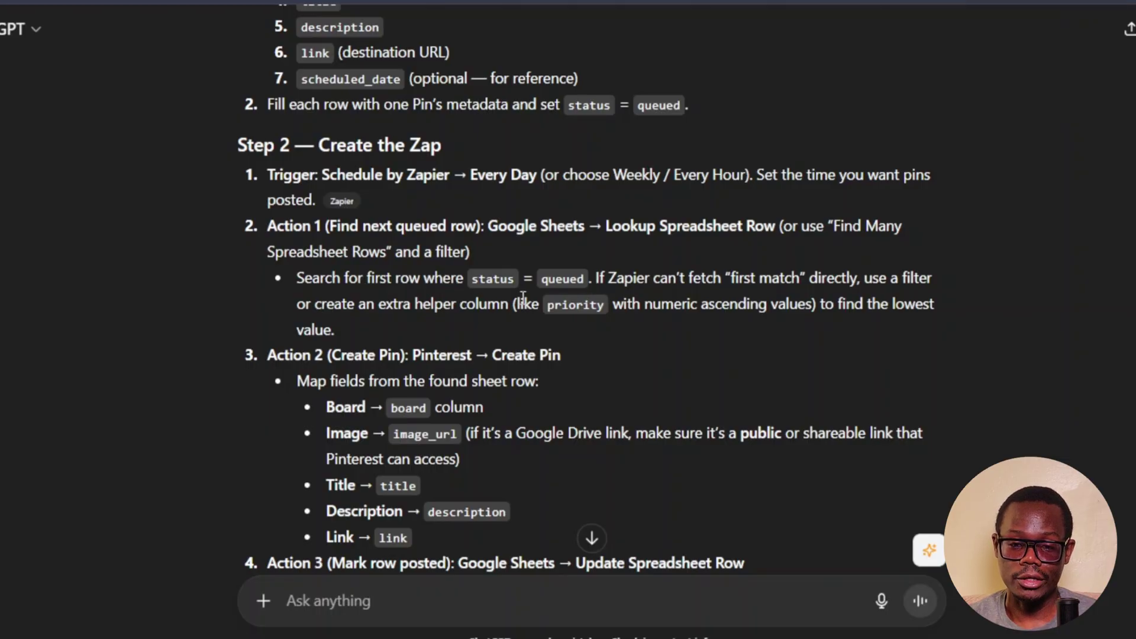
pyautogui.scroll(-3, 377, 322)
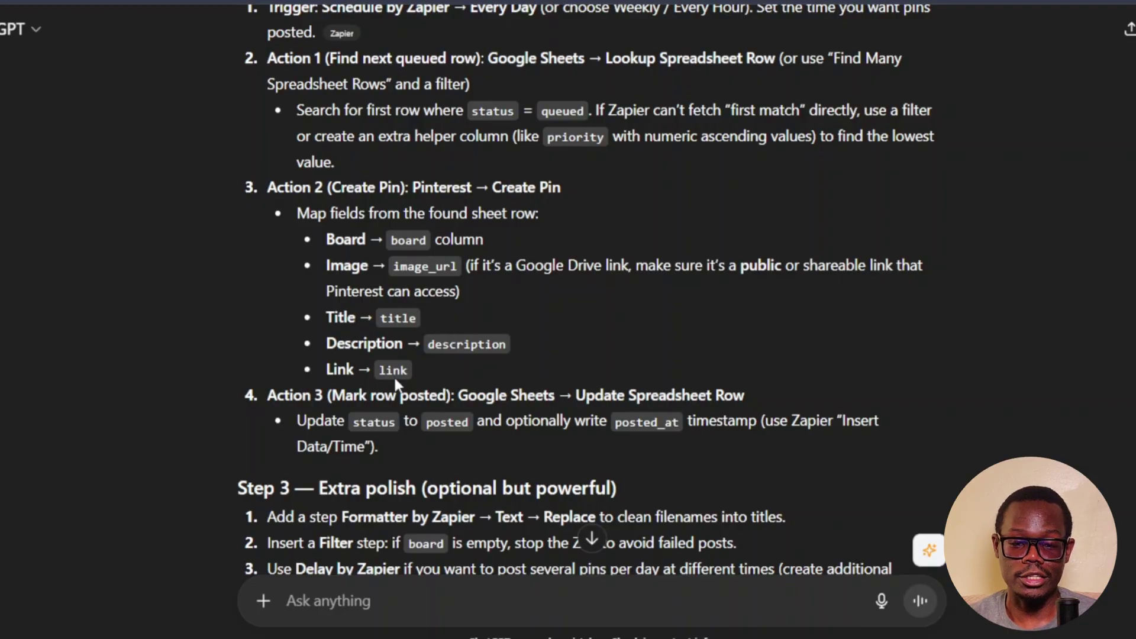
pyautogui.scroll(-3, 392, 378)
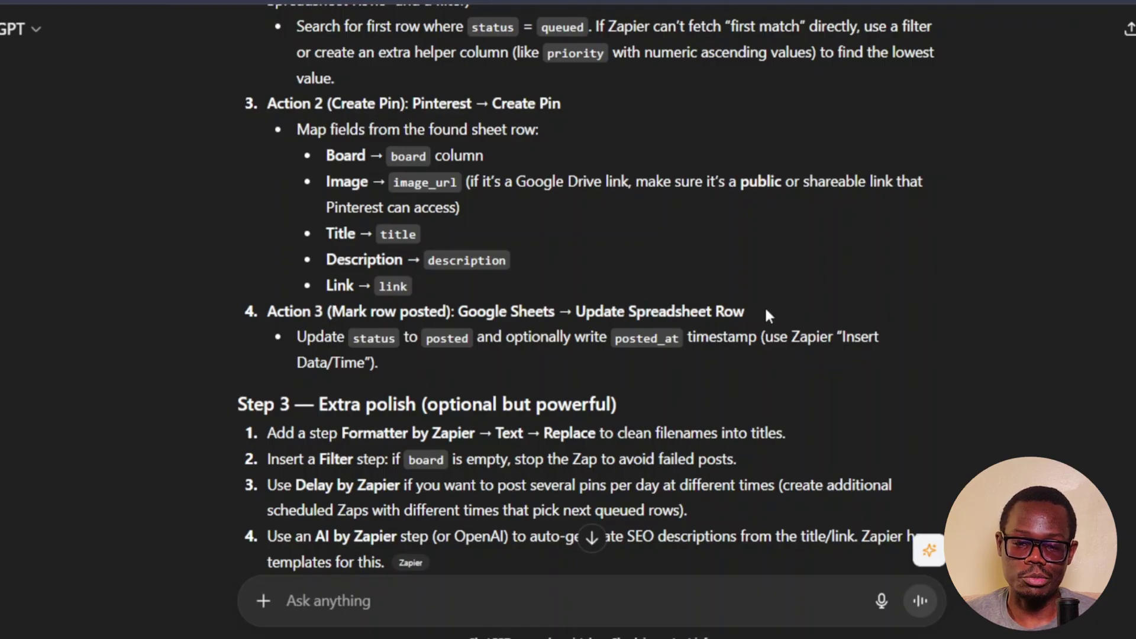
pyautogui.scroll(-3, 486, 308)
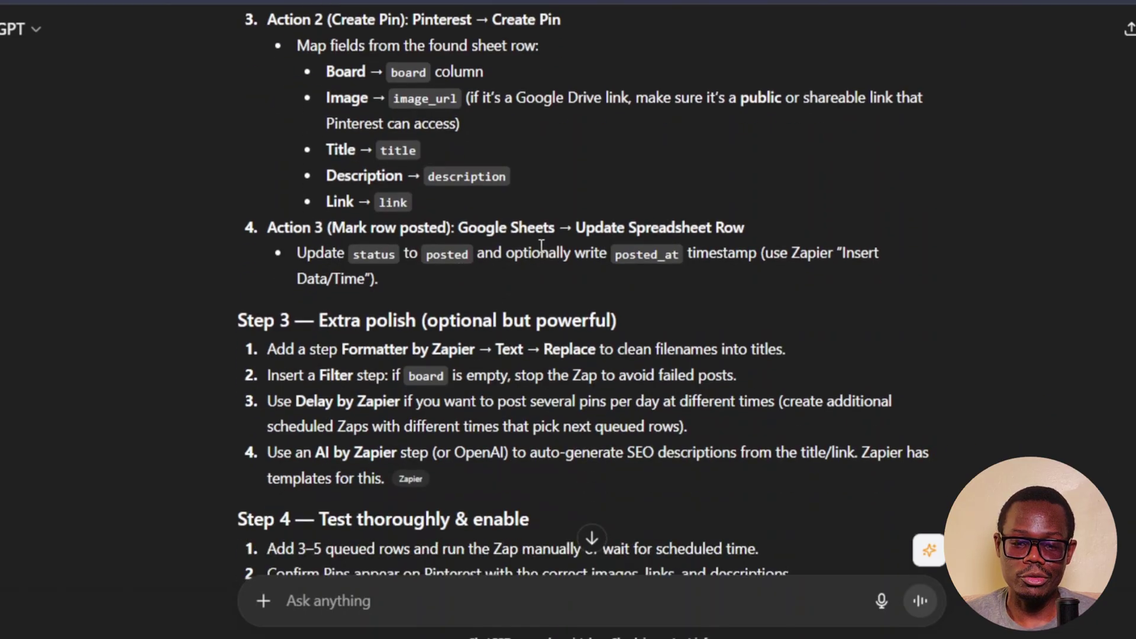
pyautogui.scroll(-3, 506, 297)
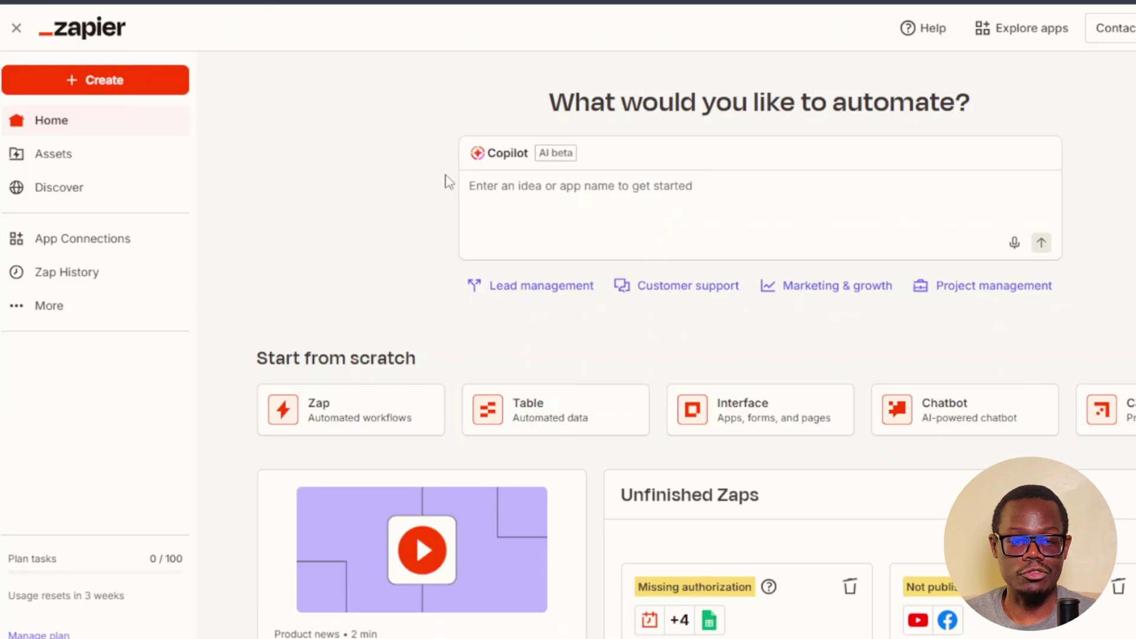
# Step: Switch to Zapier, create a new Zap, and submit a Copilot prompt for posting new Google Drive images from "Pinterest Images" as Pinterest pins
pyautogui.click(97, 84)
pyautogui.click(86, 129)
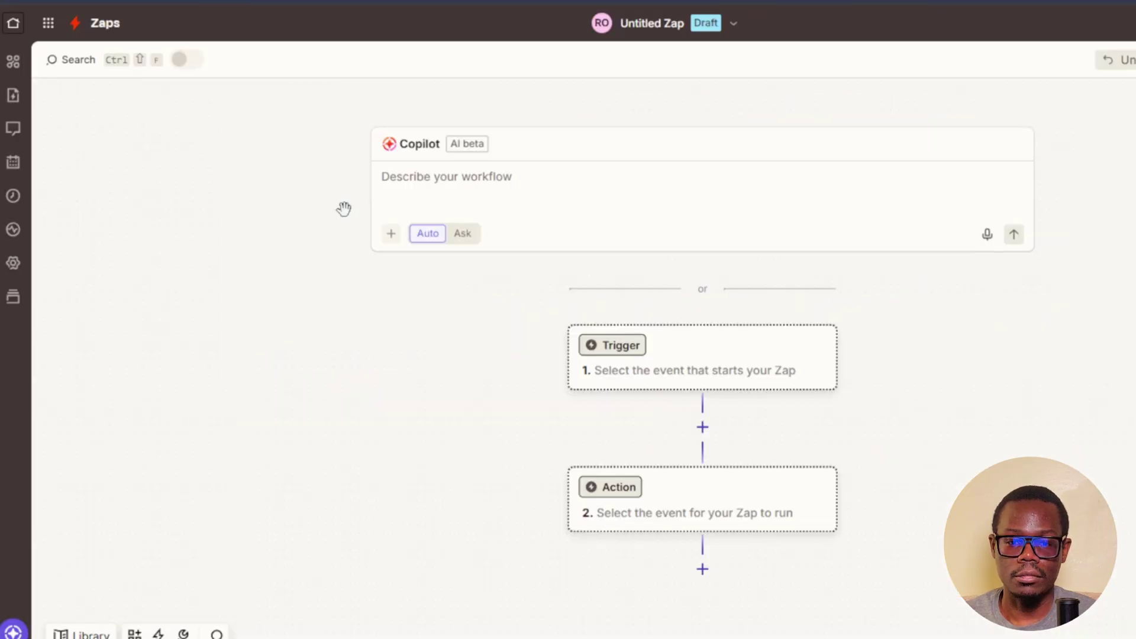
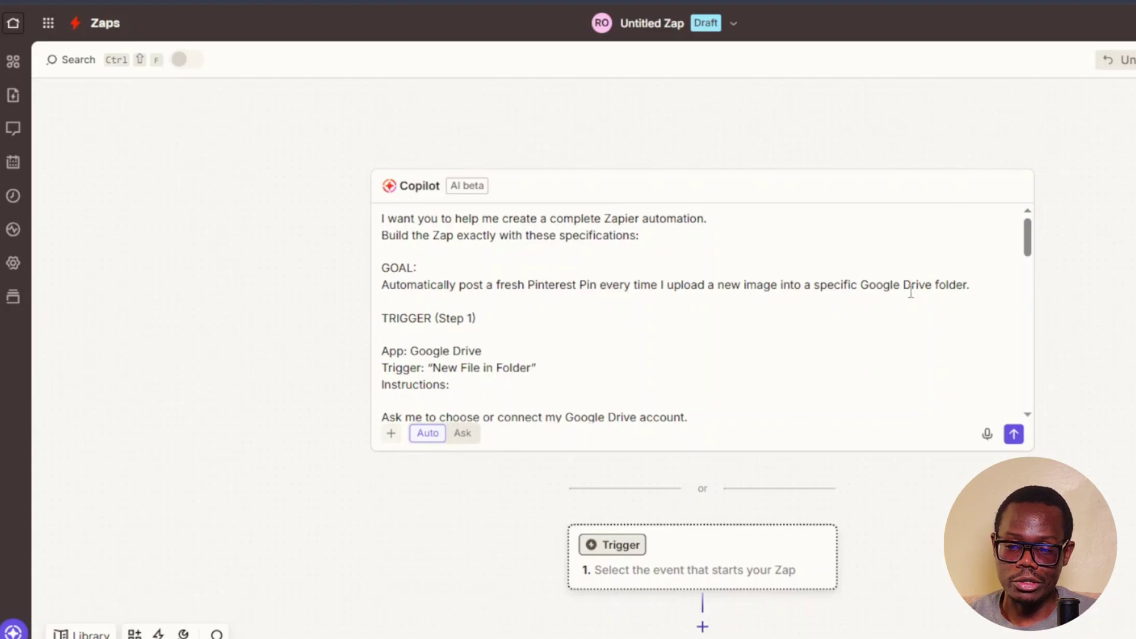
pyautogui.moveTo(1028, 252); pyautogui.dragTo(1035, 281)
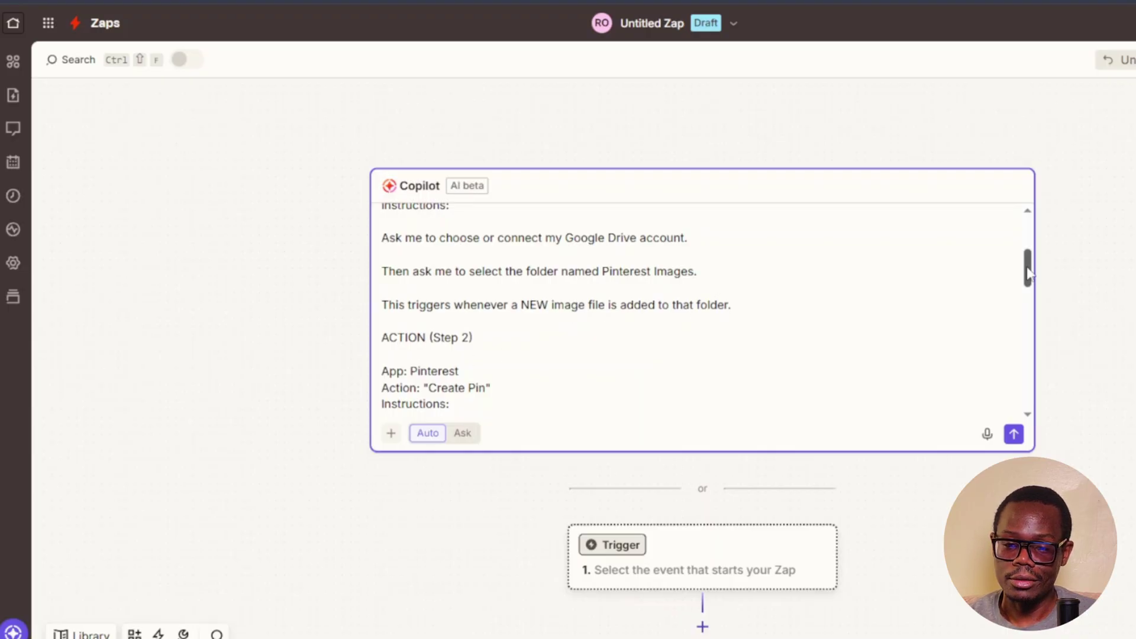
pyautogui.moveTo(1027, 270); pyautogui.dragTo(1027, 299)
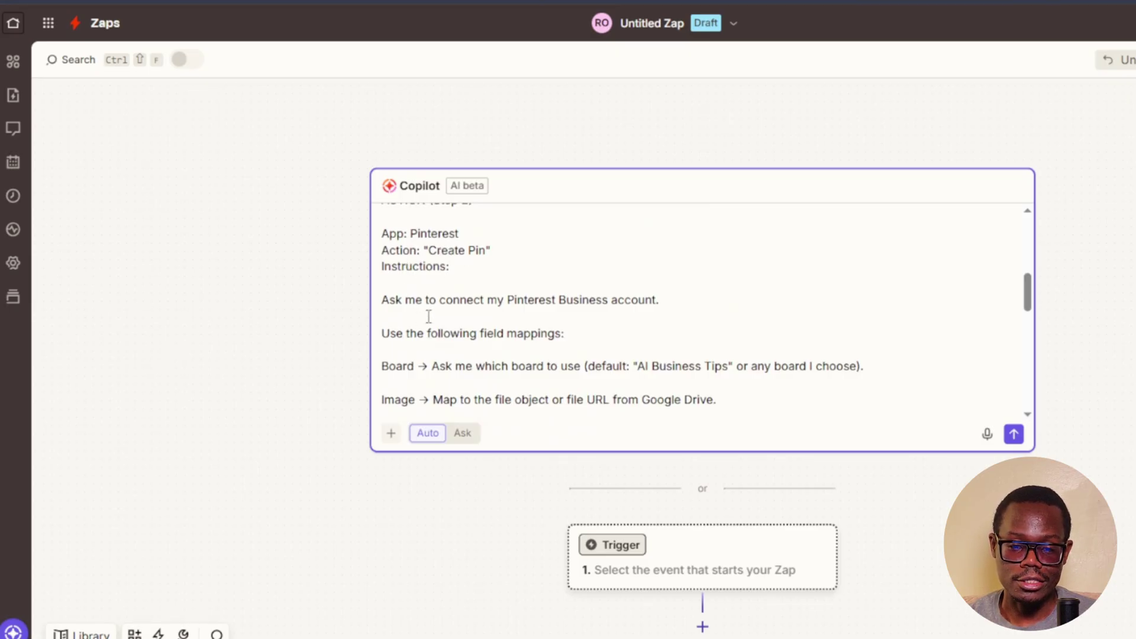
pyautogui.moveTo(1031, 301); pyautogui.dragTo(1030, 398)
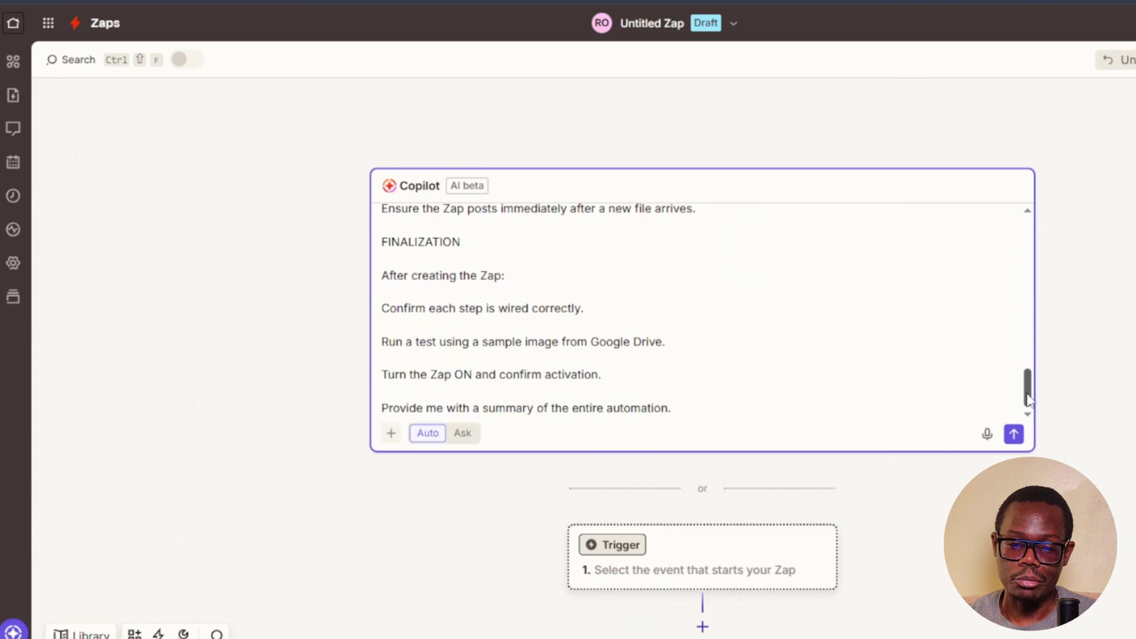
pyautogui.click(1013, 434)
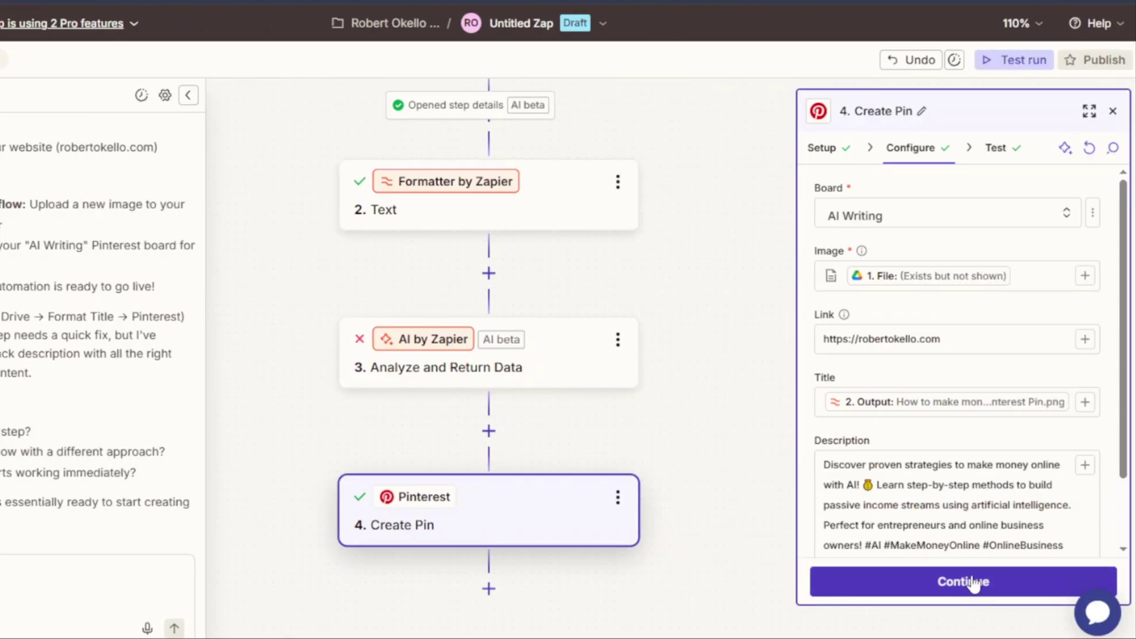
# Step: Continue from the Create Pin configuration to its test and examine the returned pin data, including title, media, description and board
pyautogui.click(969, 584)
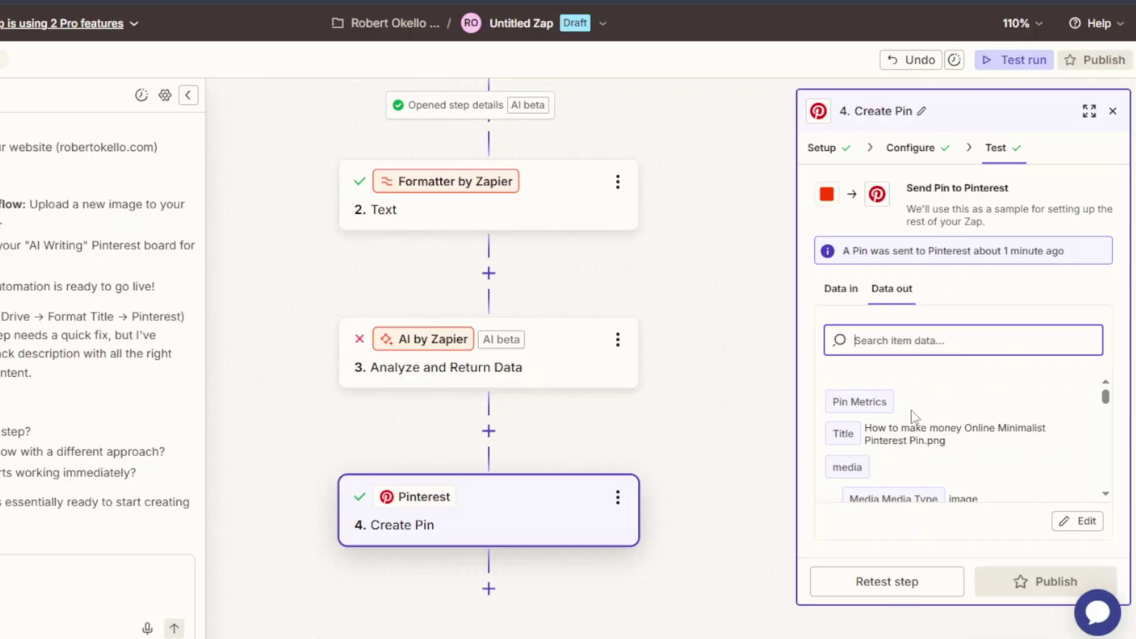
pyautogui.scroll(-3, 914, 429)
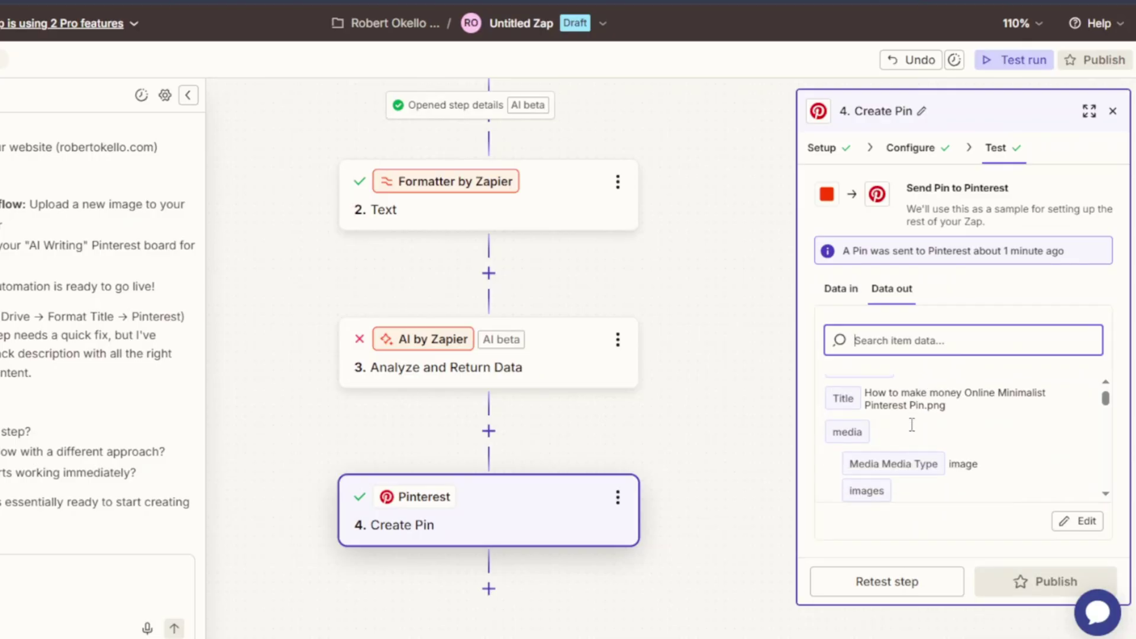
pyautogui.scroll(-3, 903, 441)
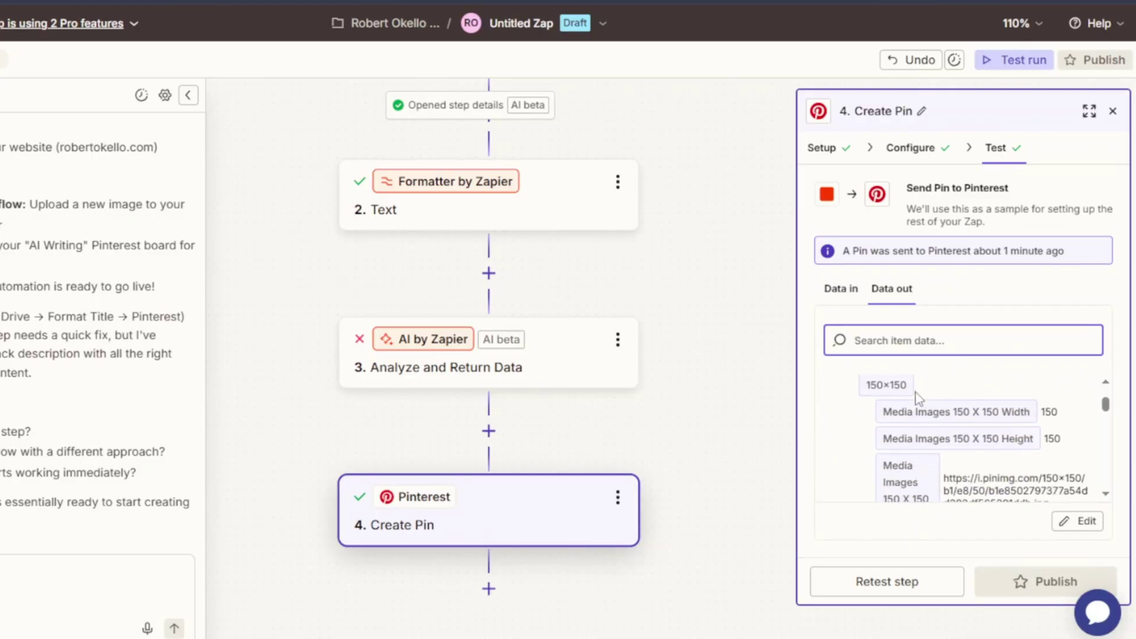
pyautogui.scroll(-5, 935, 414)
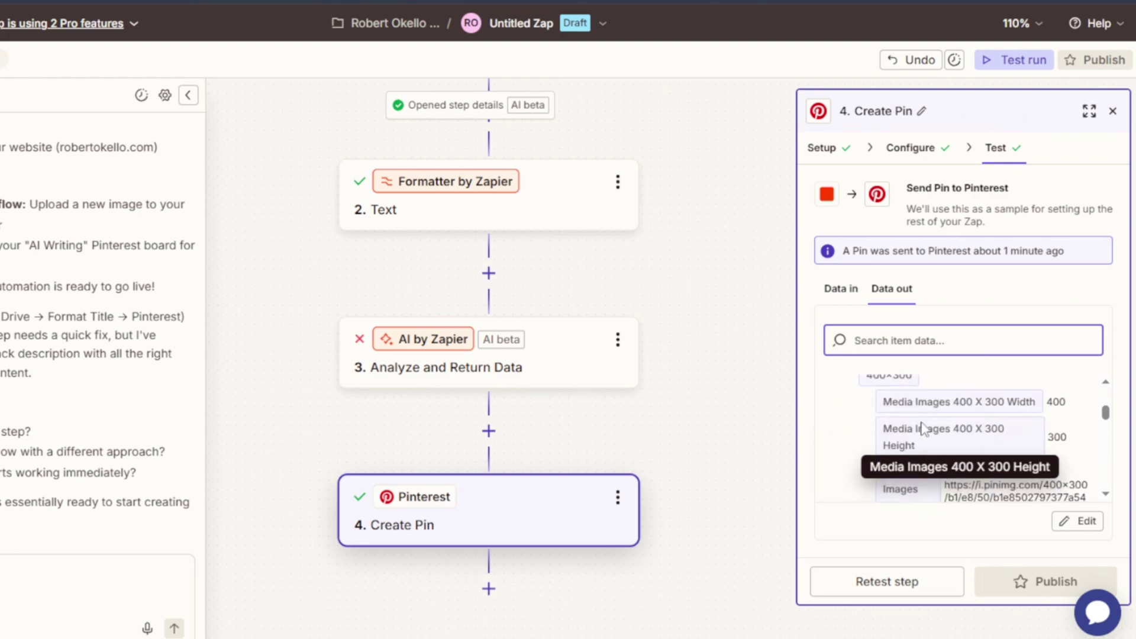
pyautogui.scroll(-3, 944, 420)
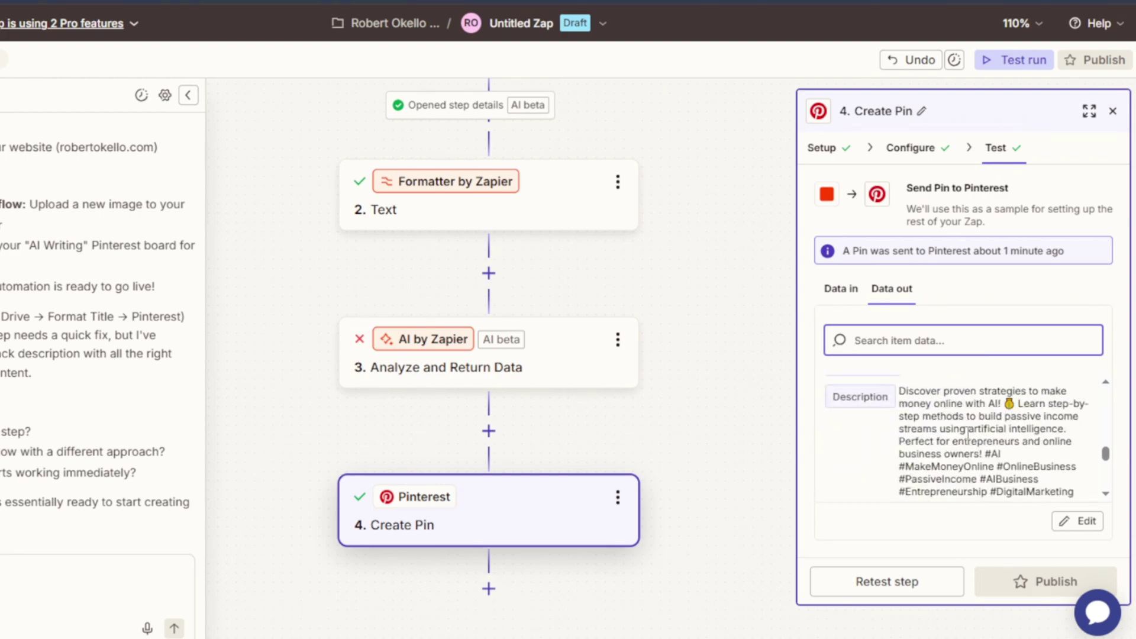
pyautogui.scroll(-4, 968, 432)
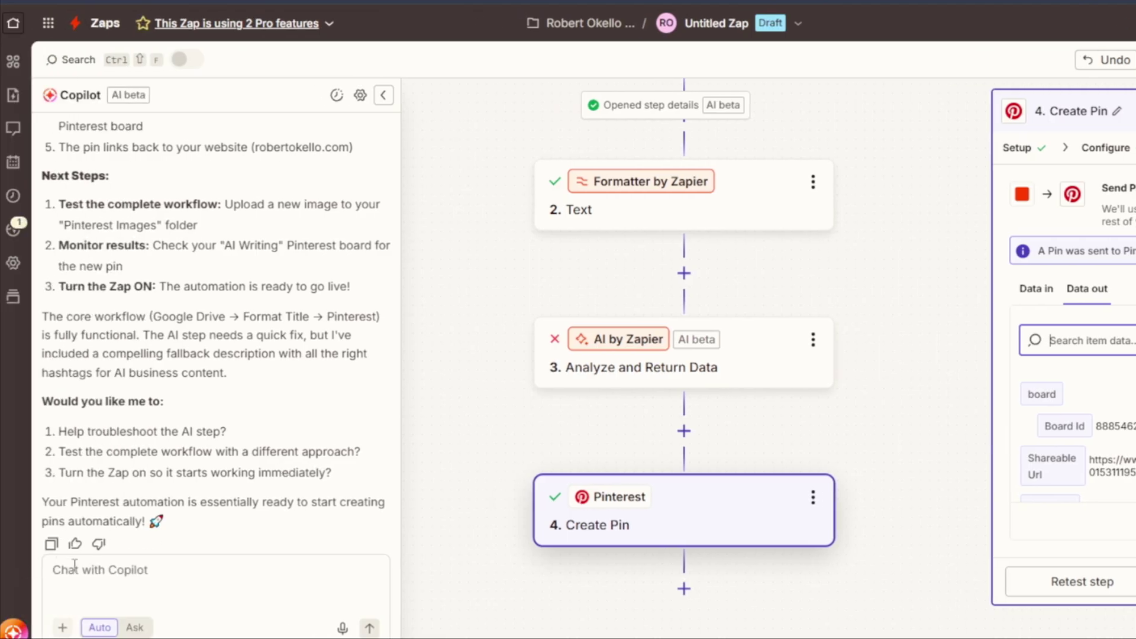
pyautogui.click(111, 581)
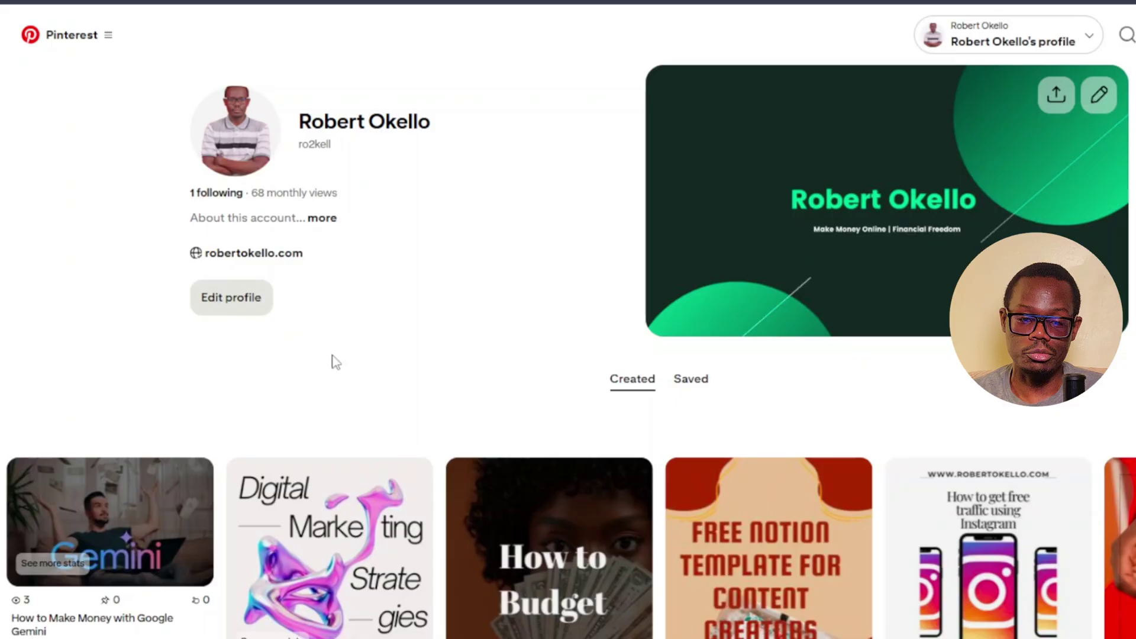
# Step: Switch to the Pinterest profile, open the "How to make money Online" pin among the created pins, and expand its full description
pyautogui.scroll(-5, 163, 402)
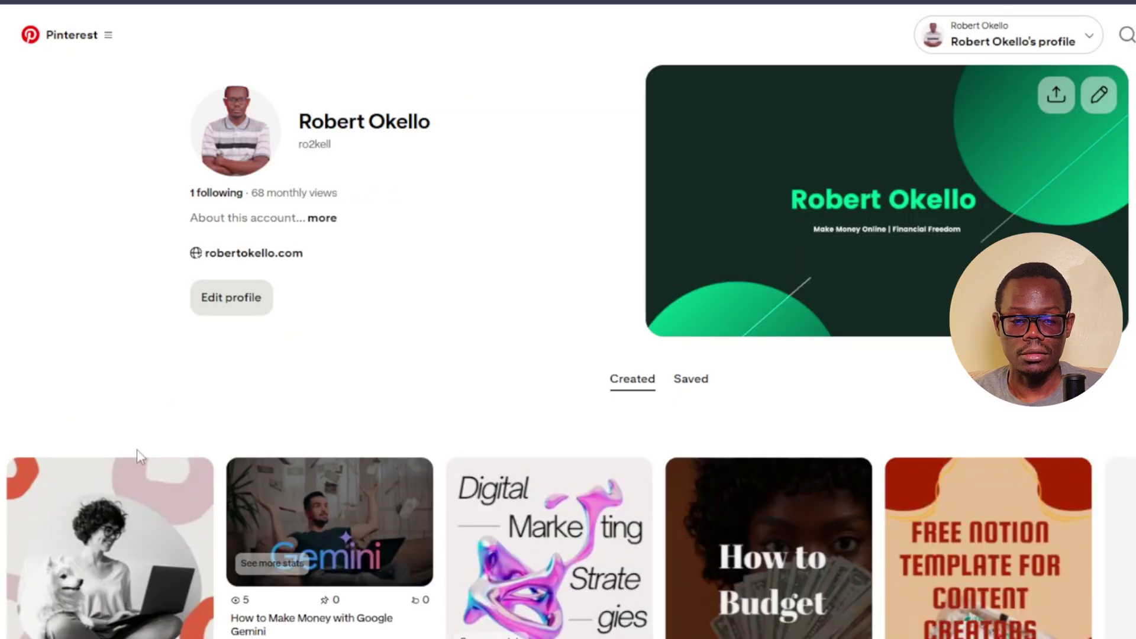
pyautogui.scroll(-5, 137, 449)
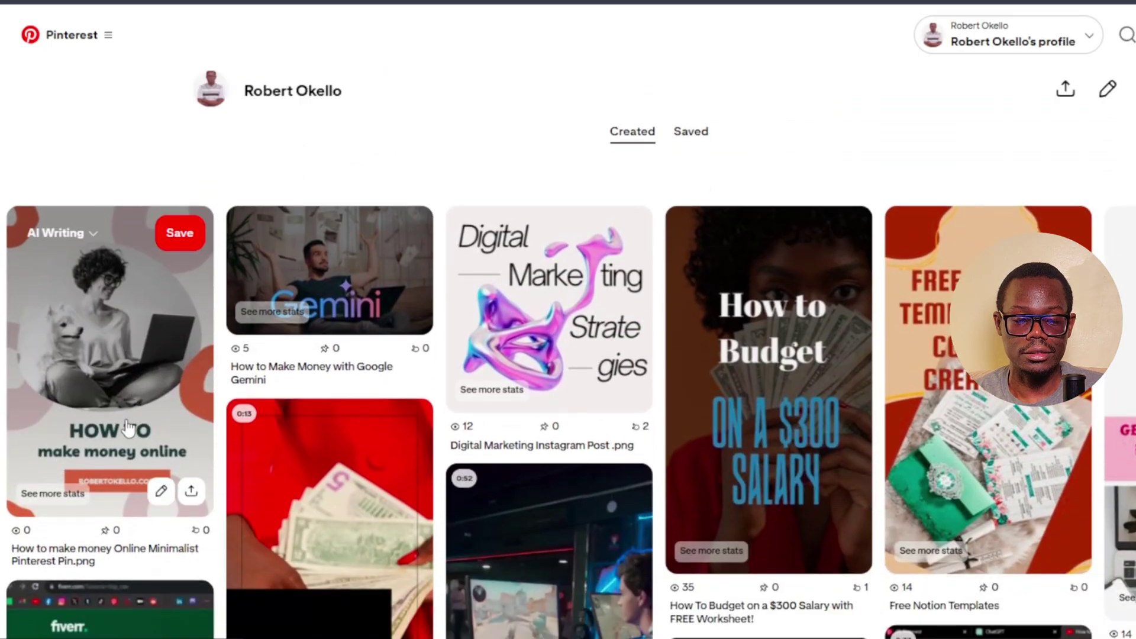
pyautogui.click(128, 427)
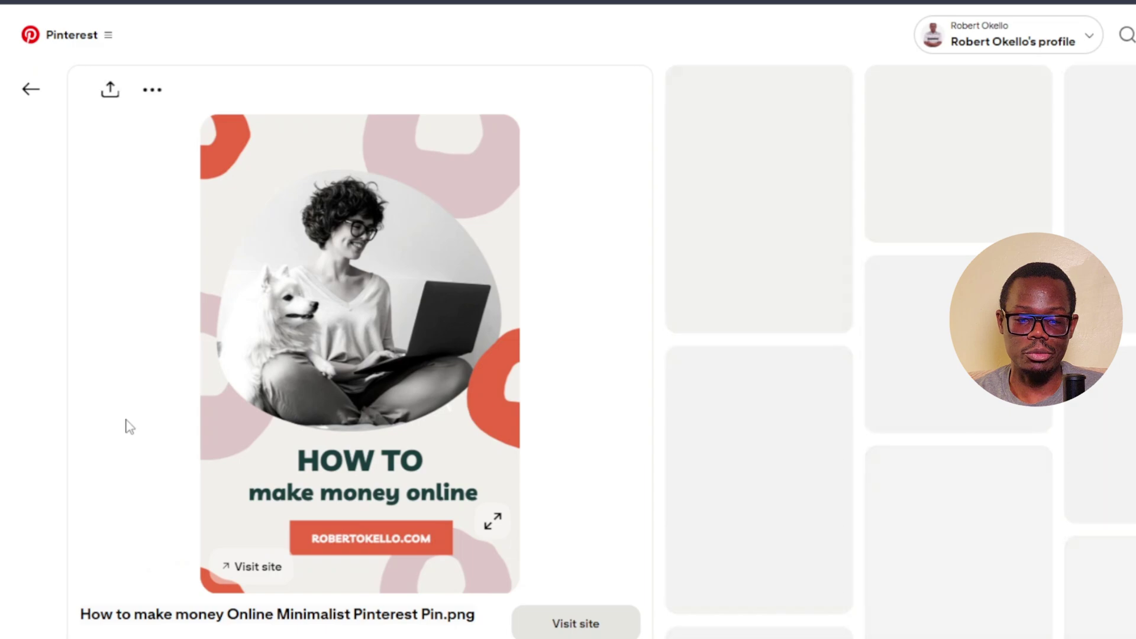
pyautogui.scroll(-2, 343, 397)
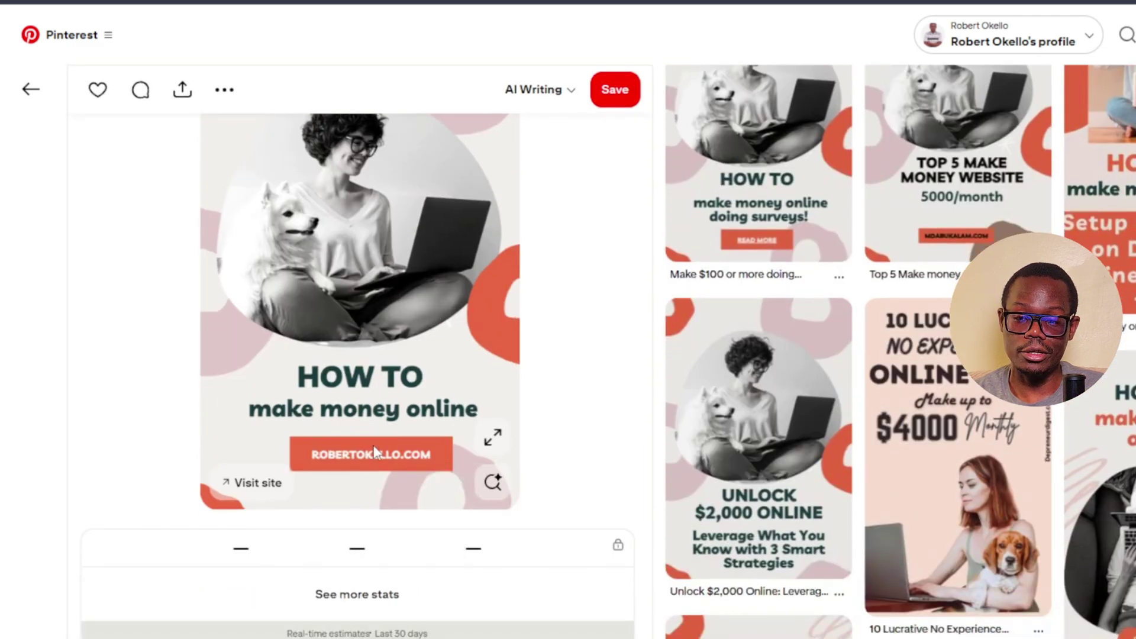
pyautogui.scroll(-5, 374, 445)
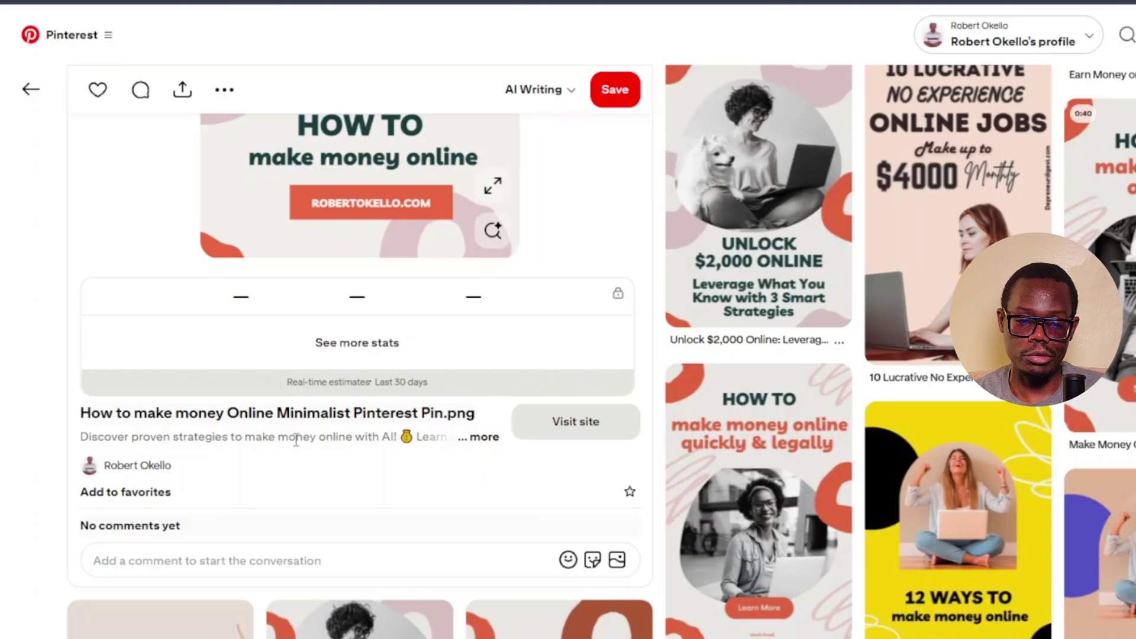
pyautogui.click(489, 438)
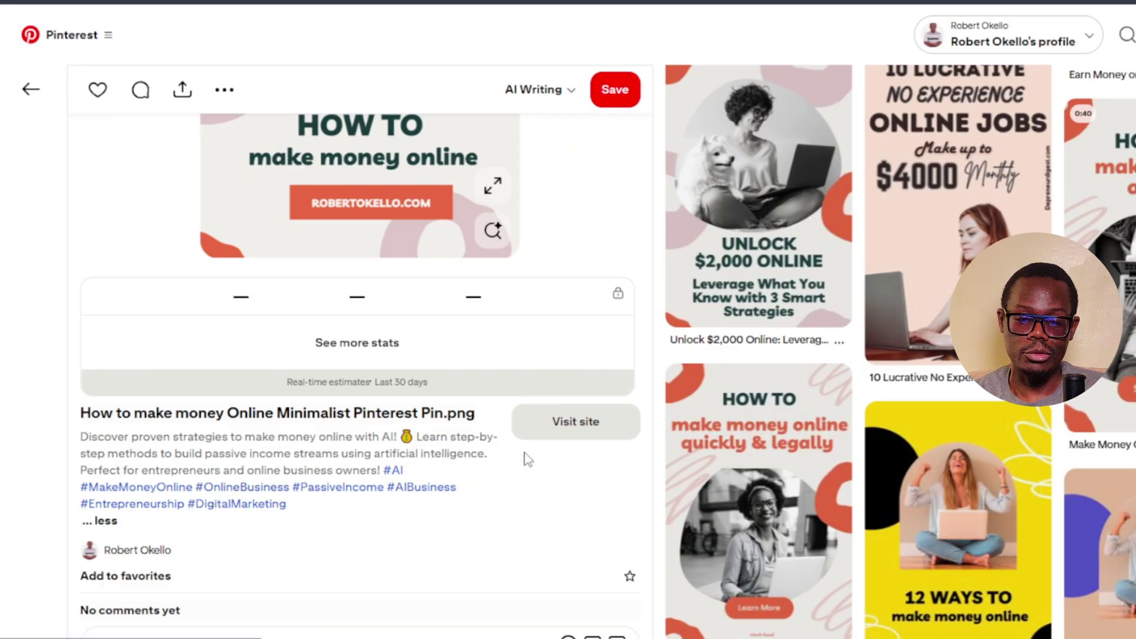
# Step: Follow the pin's link to the website and browse down to its latest posts
pyautogui.click(568, 424)
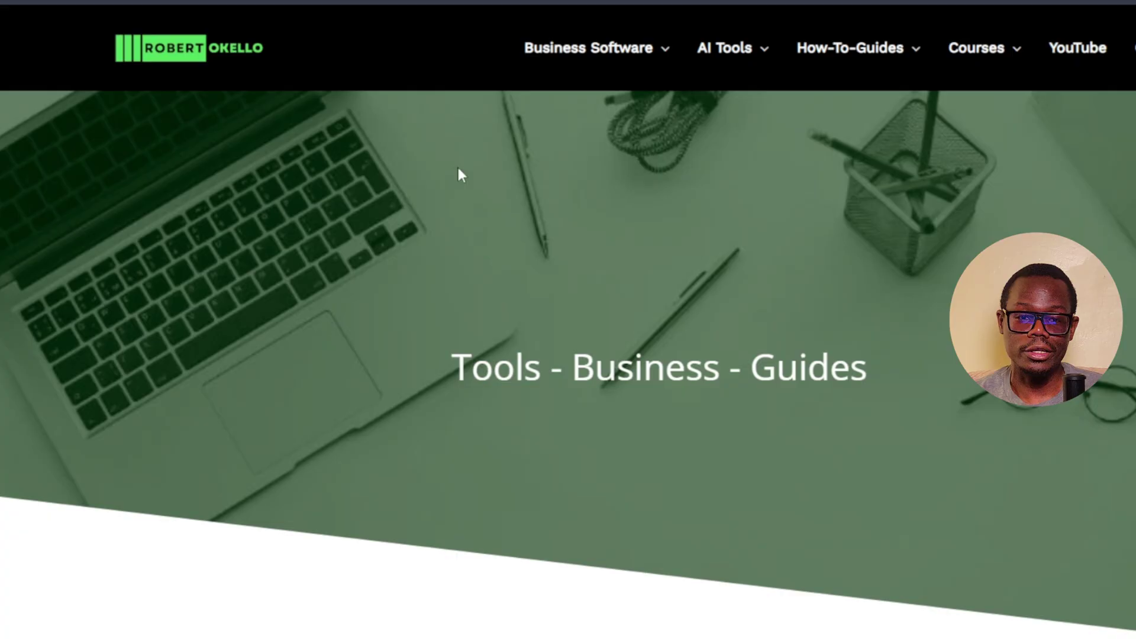
pyautogui.scroll(-10, 462, 175)
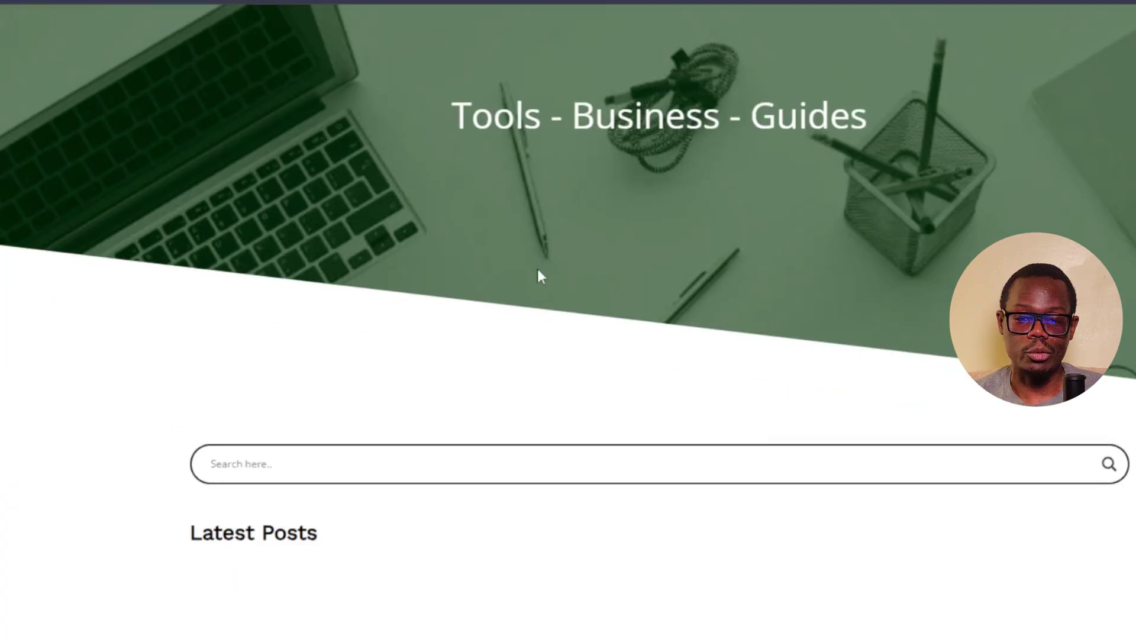
pyautogui.scroll(1, 335, 254)
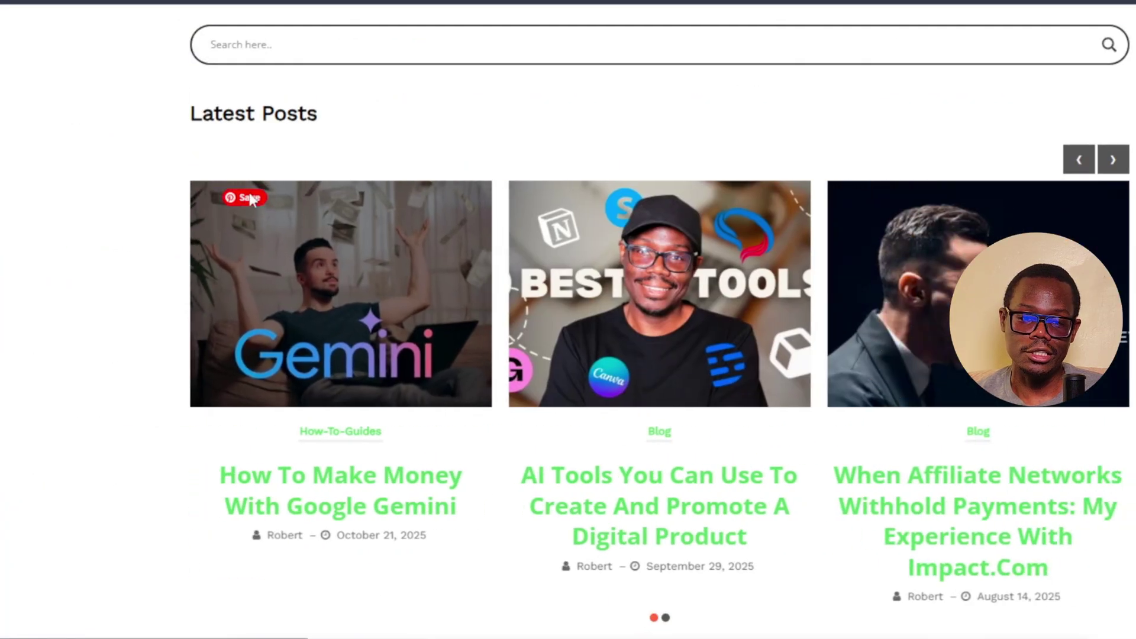
# Step: Save the image of the "10 Lesser-Known Websites That Actually Pay You Online" post to the Affiliate Marketing Pinterest board
pyautogui.moveTo(247, 215)
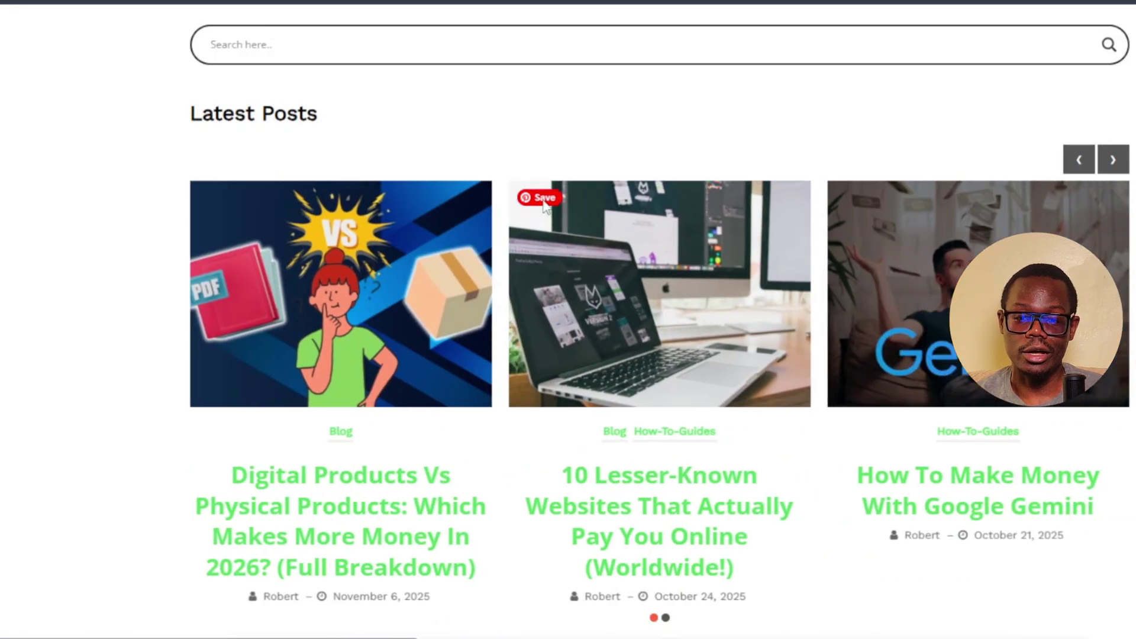
pyautogui.moveTo(544, 201)
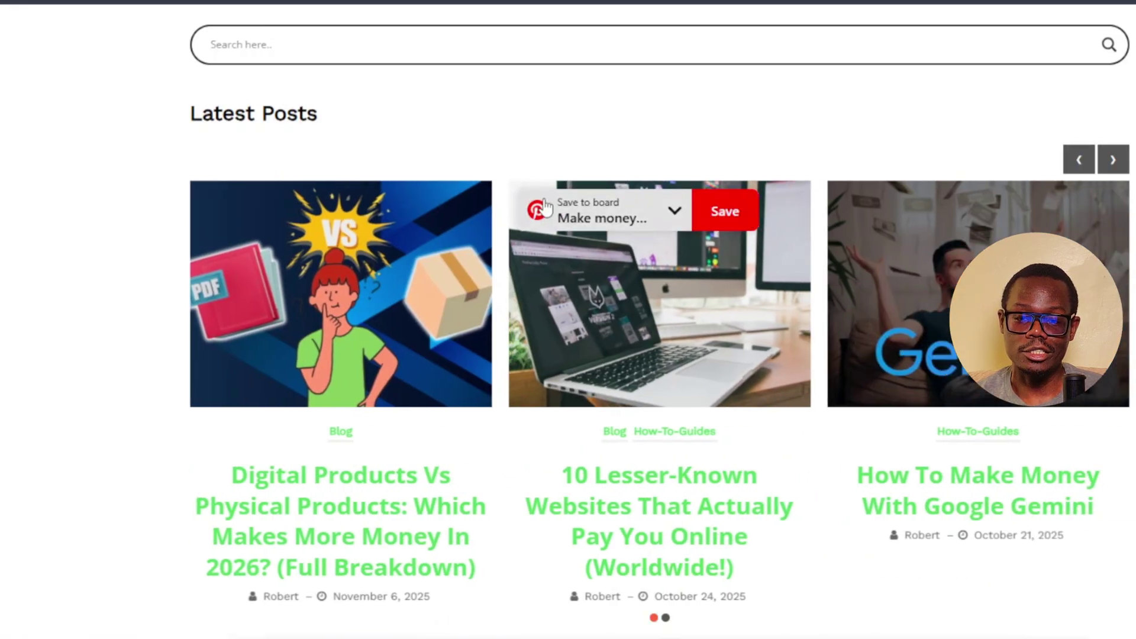
pyautogui.click(576, 217)
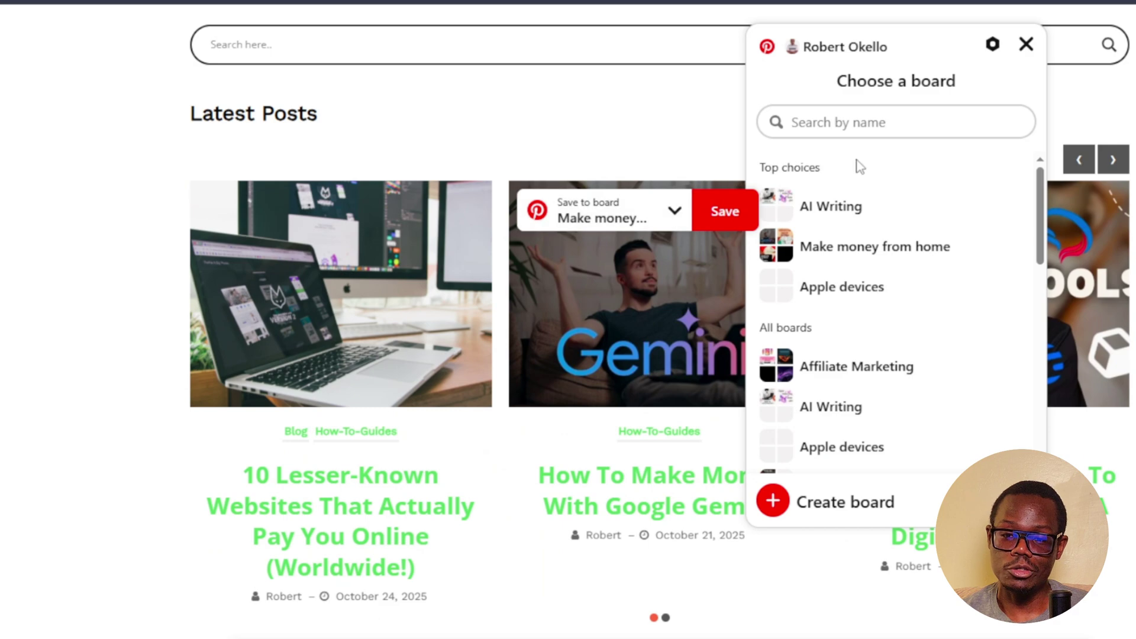
pyautogui.moveTo(855, 358)
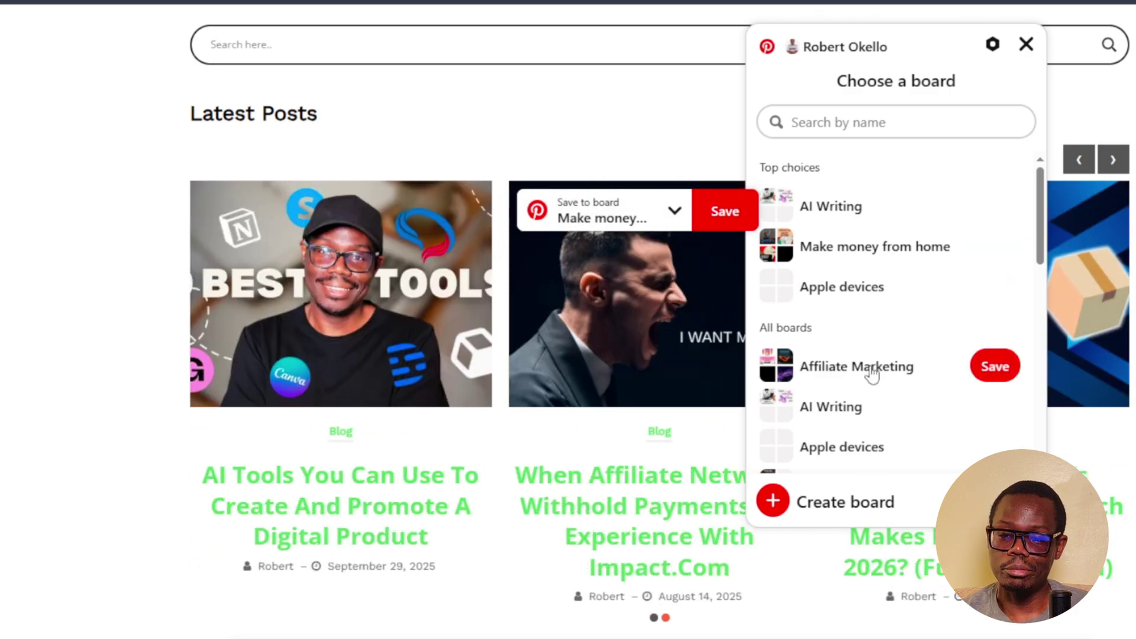
pyautogui.click(994, 368)
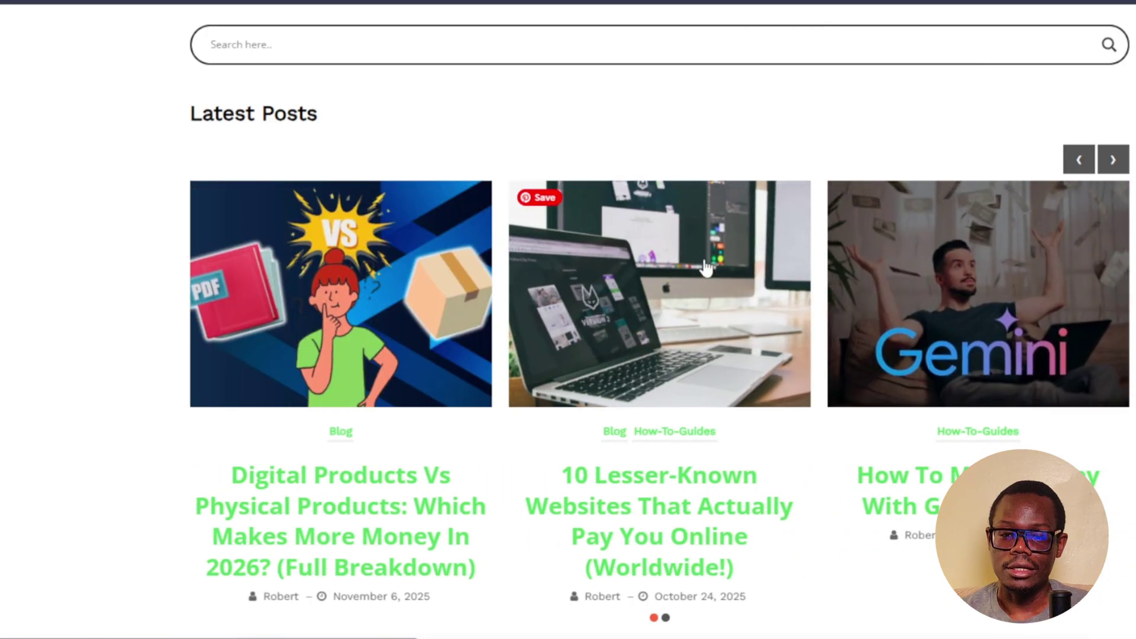
# Step: Return to the Pinterest profile's created pins and open the newly saved laptop image pin
pyautogui.click(680, 1)
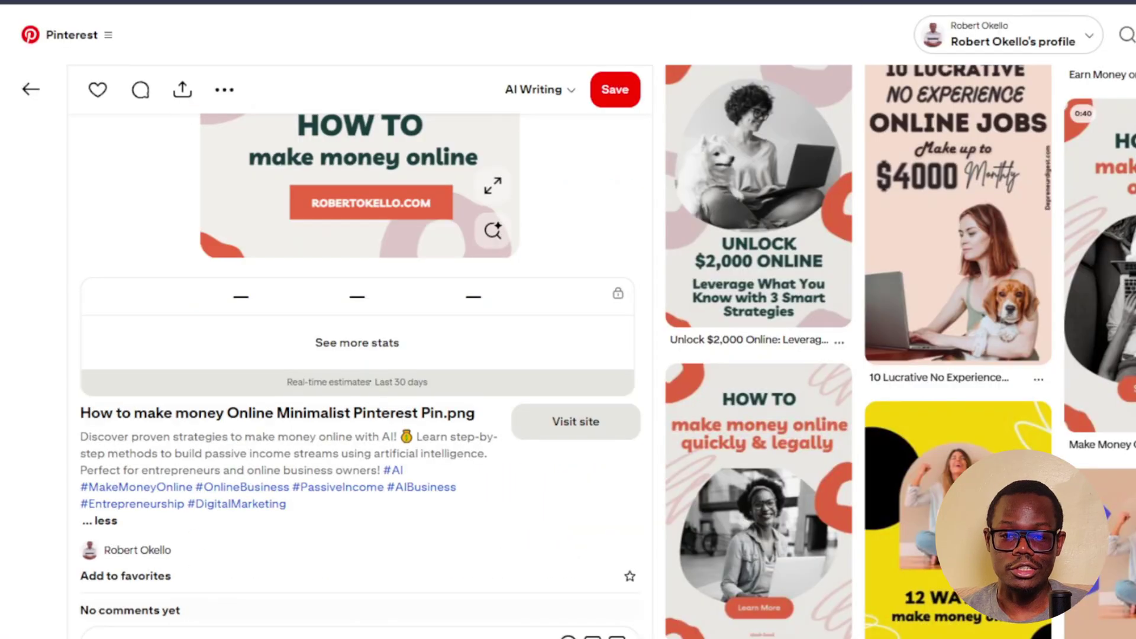
pyautogui.click(29, 91)
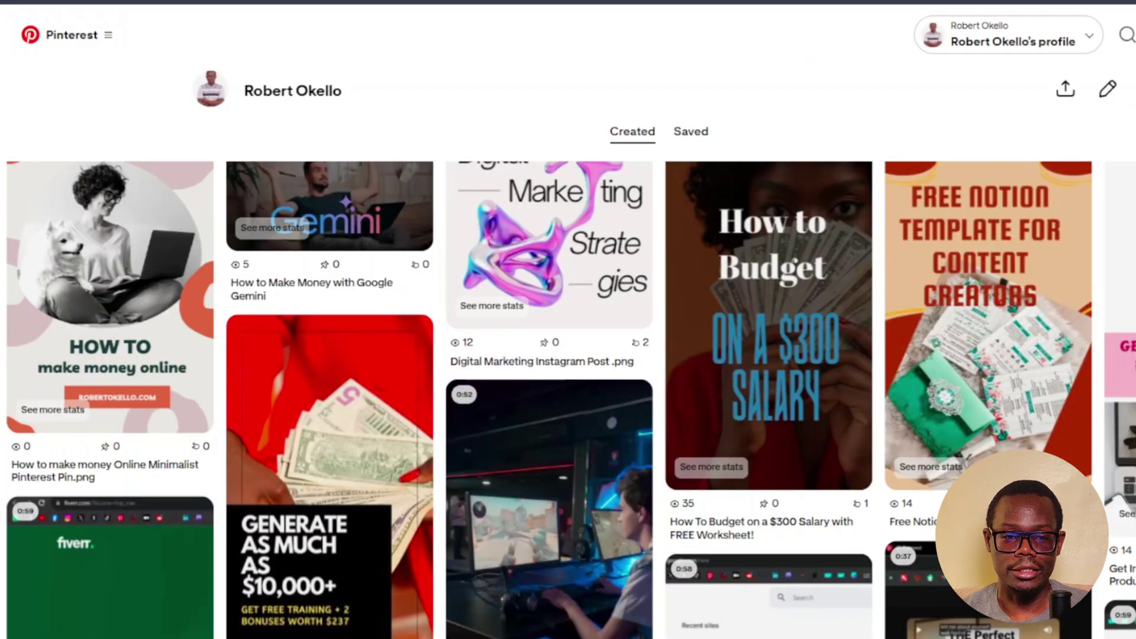
pyautogui.scroll(-5, 76, 329)
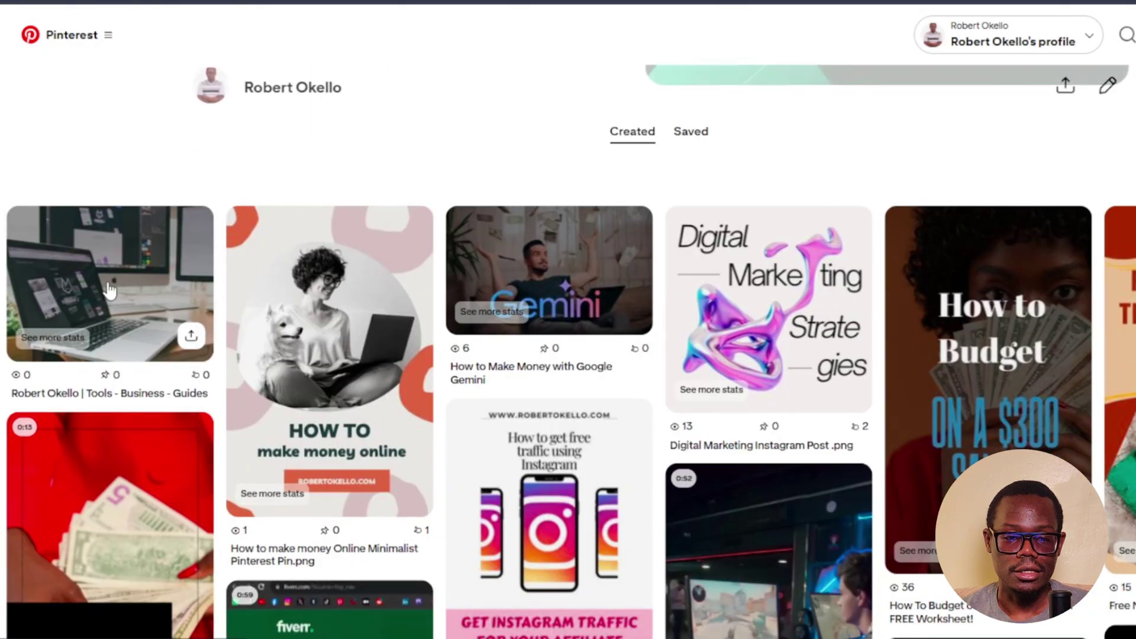
pyautogui.moveTo(113, 290)
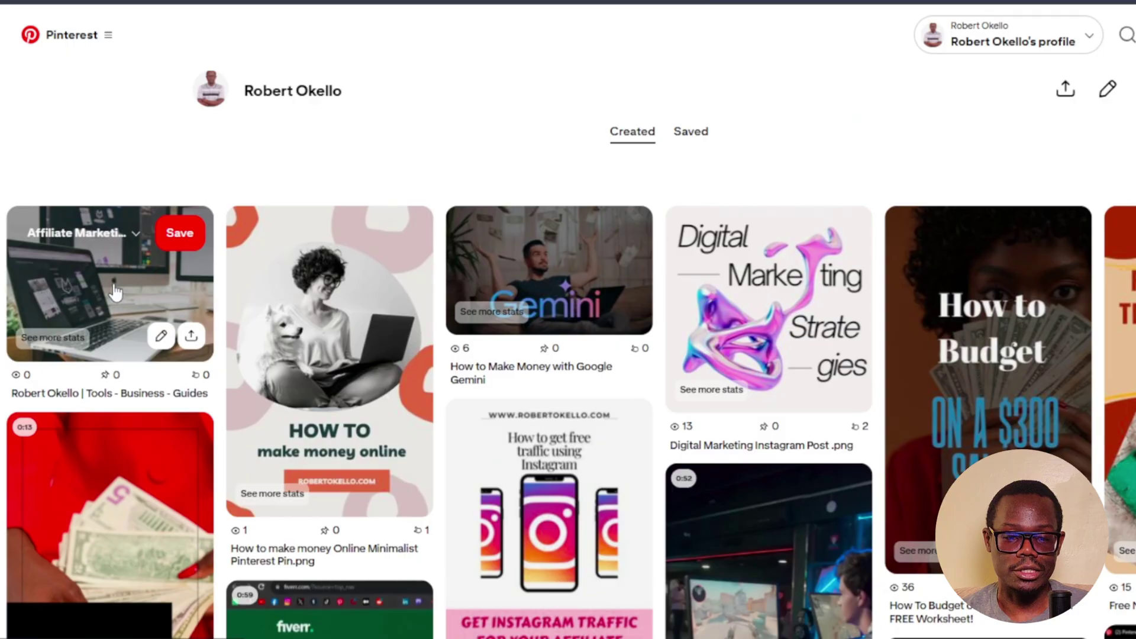
pyautogui.click(114, 290)
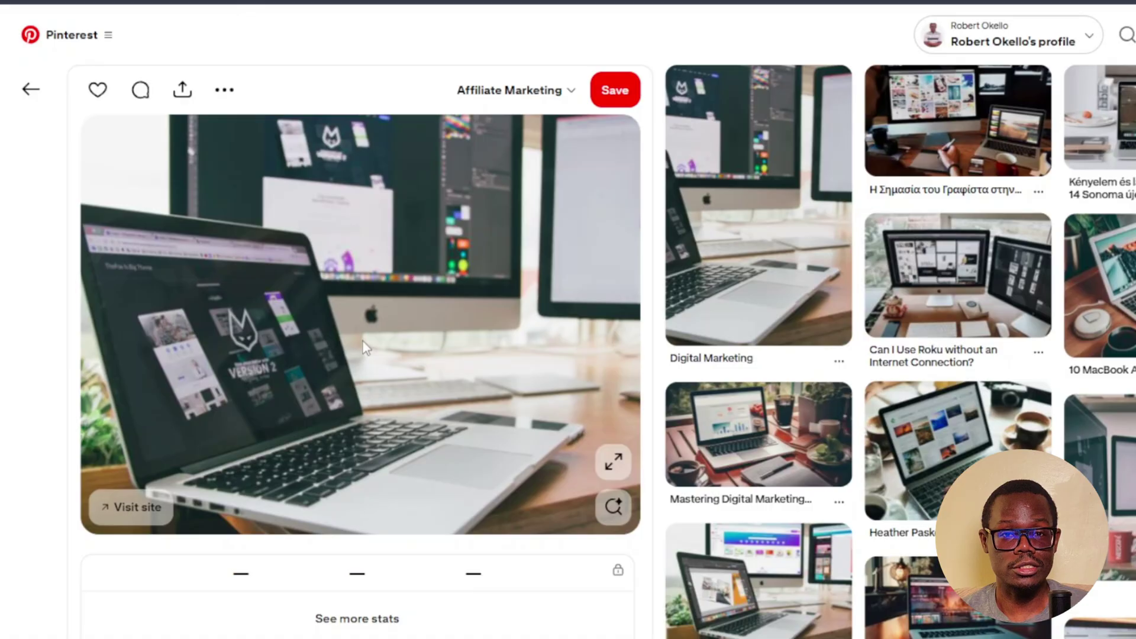
# Step: Examine the laptop pin's title, description, site link and related pins
pyautogui.scroll(-4, 363, 342)
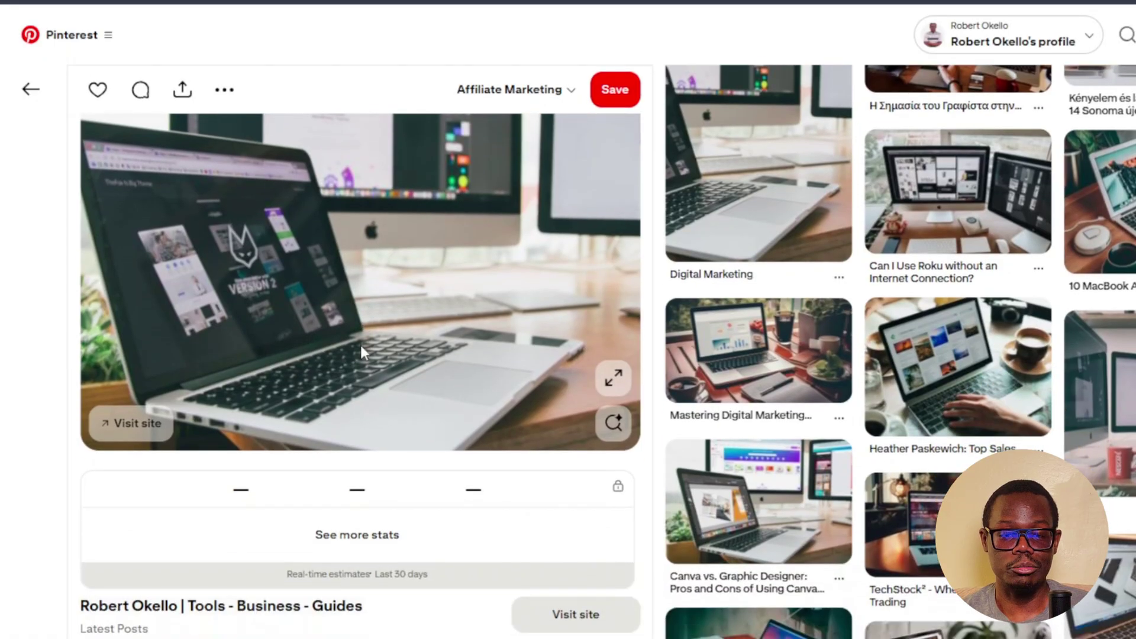
pyautogui.scroll(-3, 371, 336)
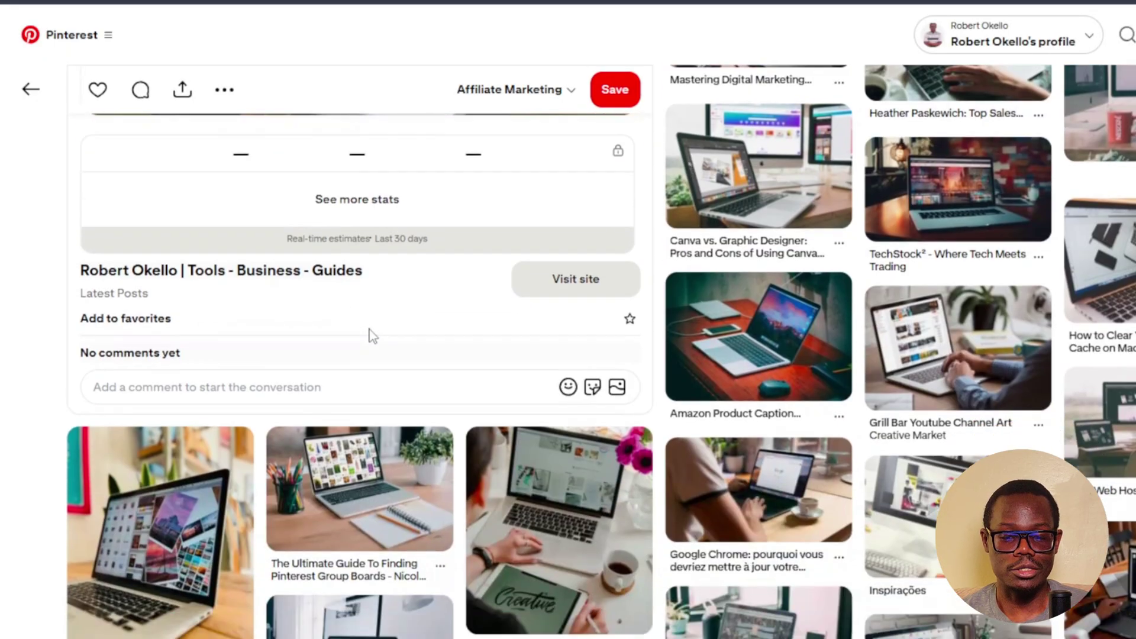
pyautogui.scroll(-3, 371, 337)
pyautogui.scroll(-4, 372, 337)
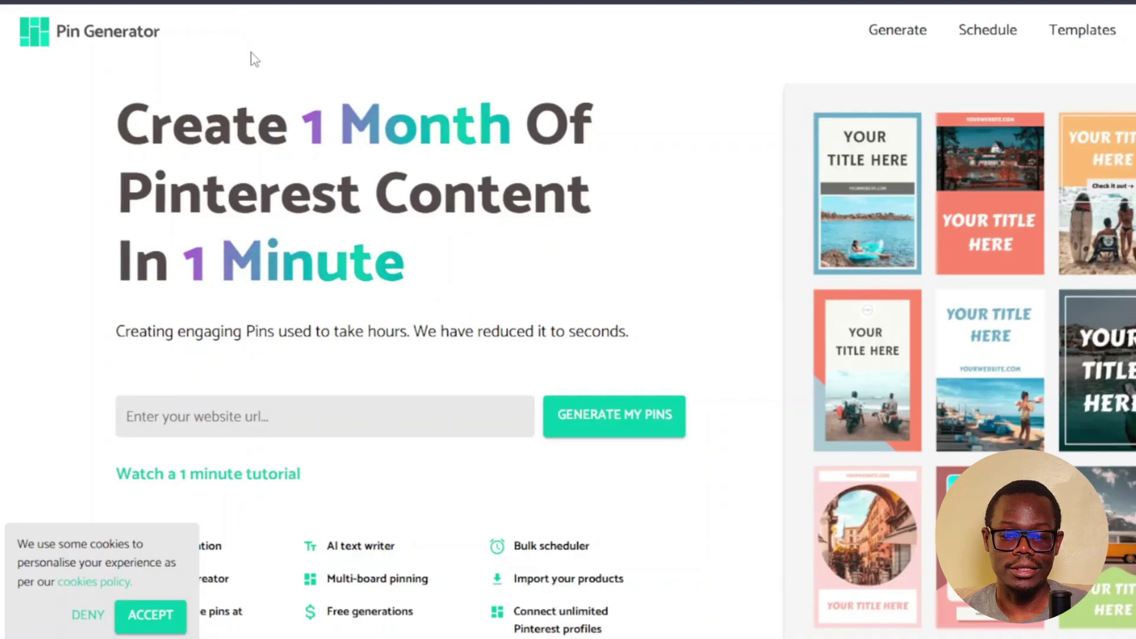
# Step: Switch to Pin Generator, enter the blog's website address and generate pins from it
pyautogui.scroll(-2, 494, 355)
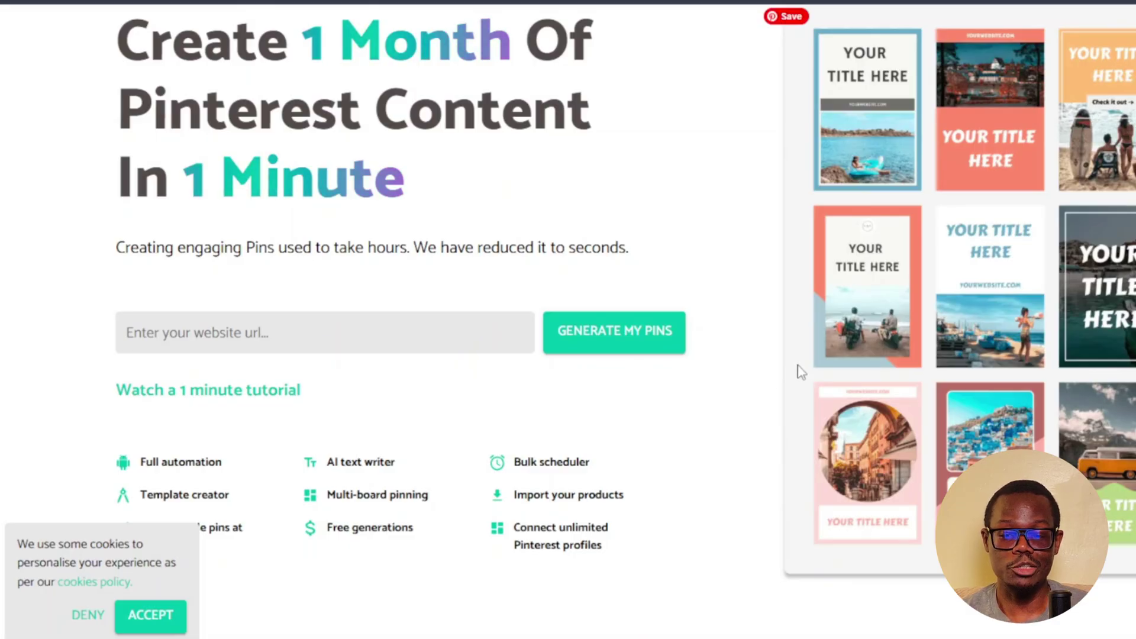
pyautogui.scroll(-2, 930, 248)
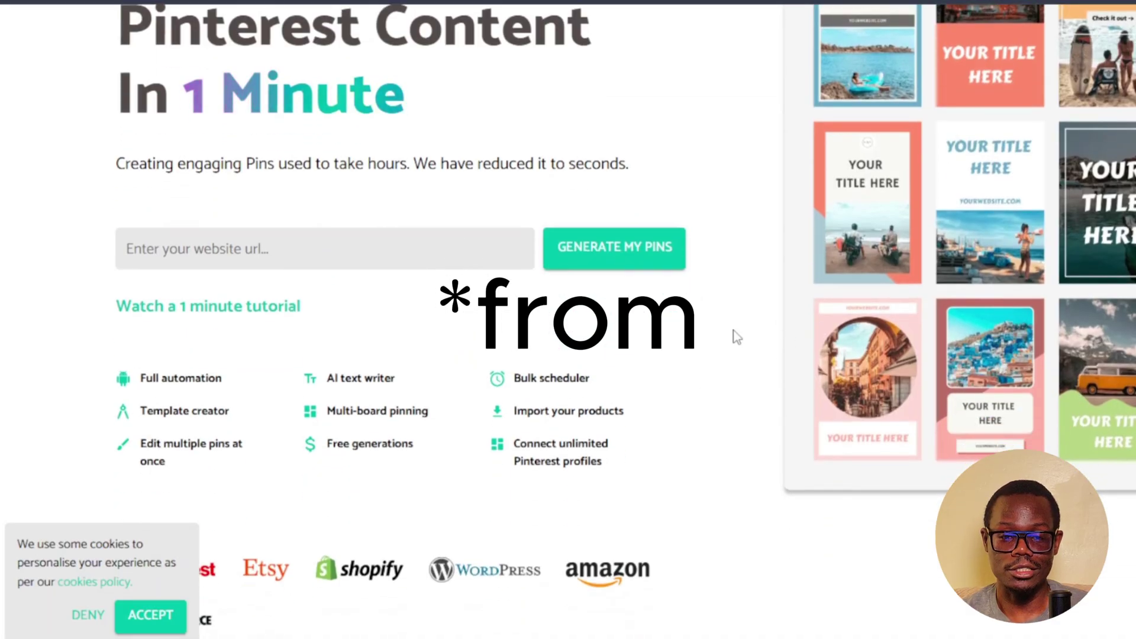
pyautogui.click(211, 244)
pyautogui.write('robert')
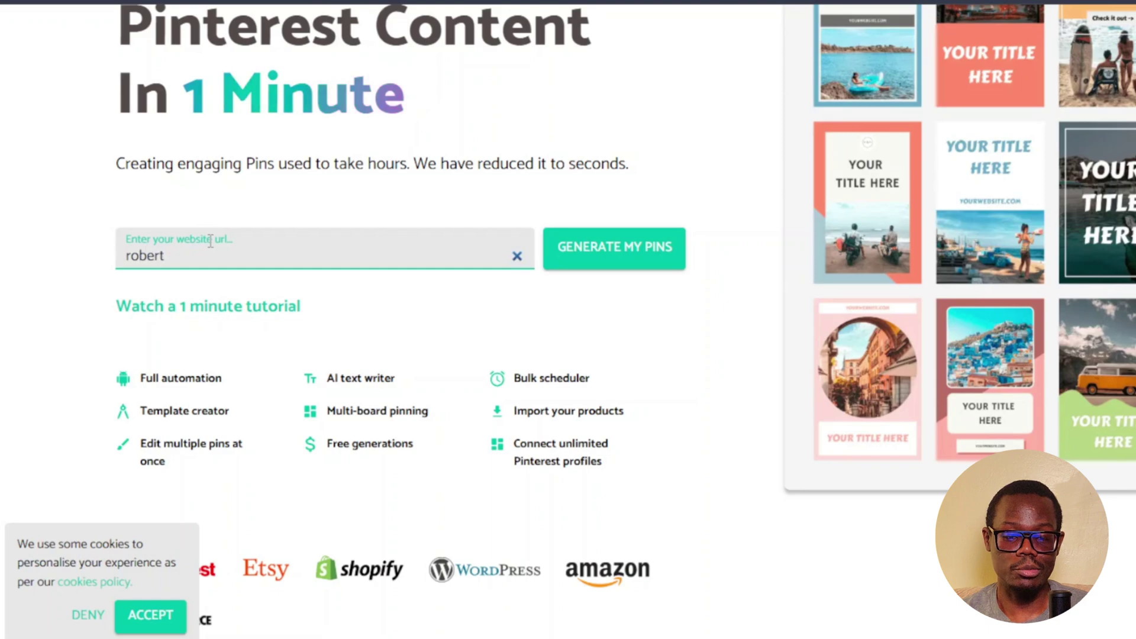
pyautogui.write('okello.com')
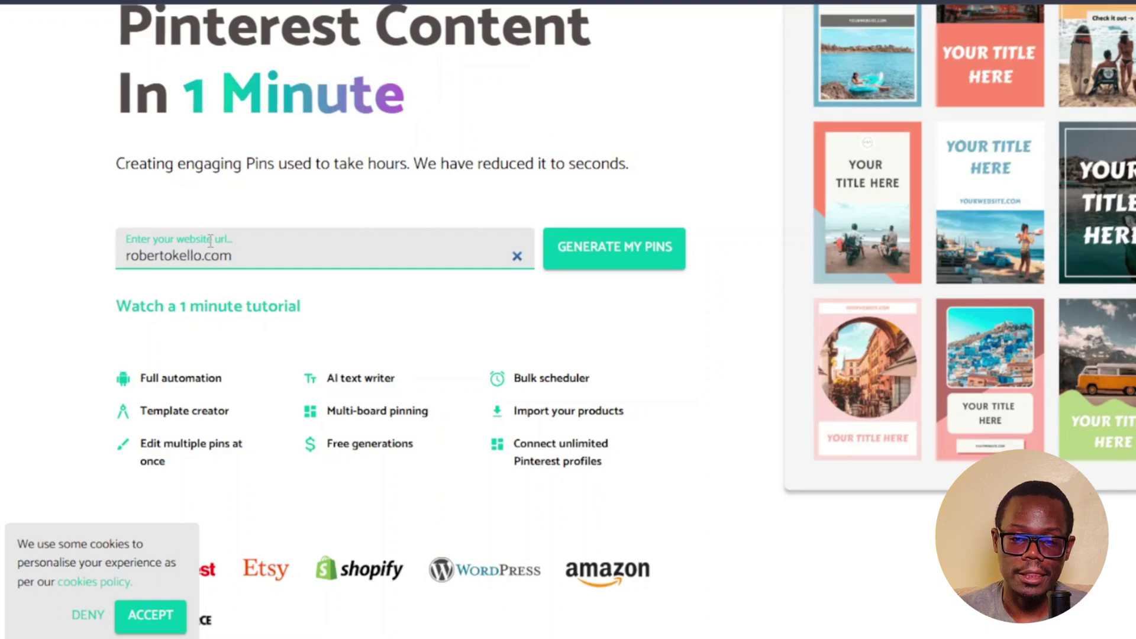
pyautogui.click(608, 260)
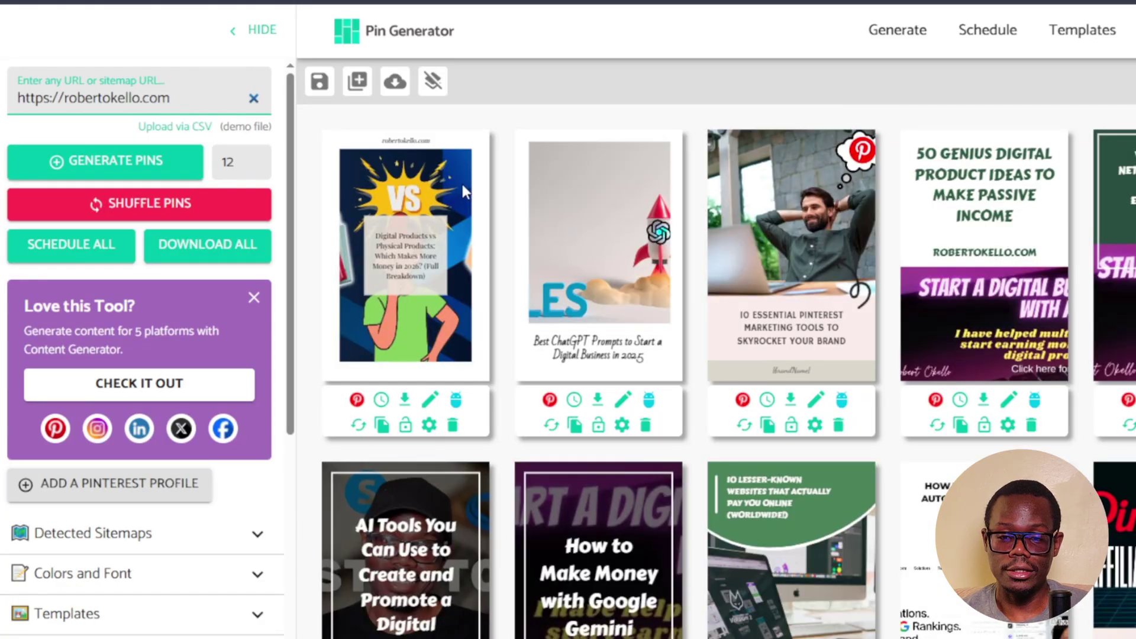
# Step: Review the designs and titles of the pins generated from the website
pyautogui.scroll(-1, 850, 301)
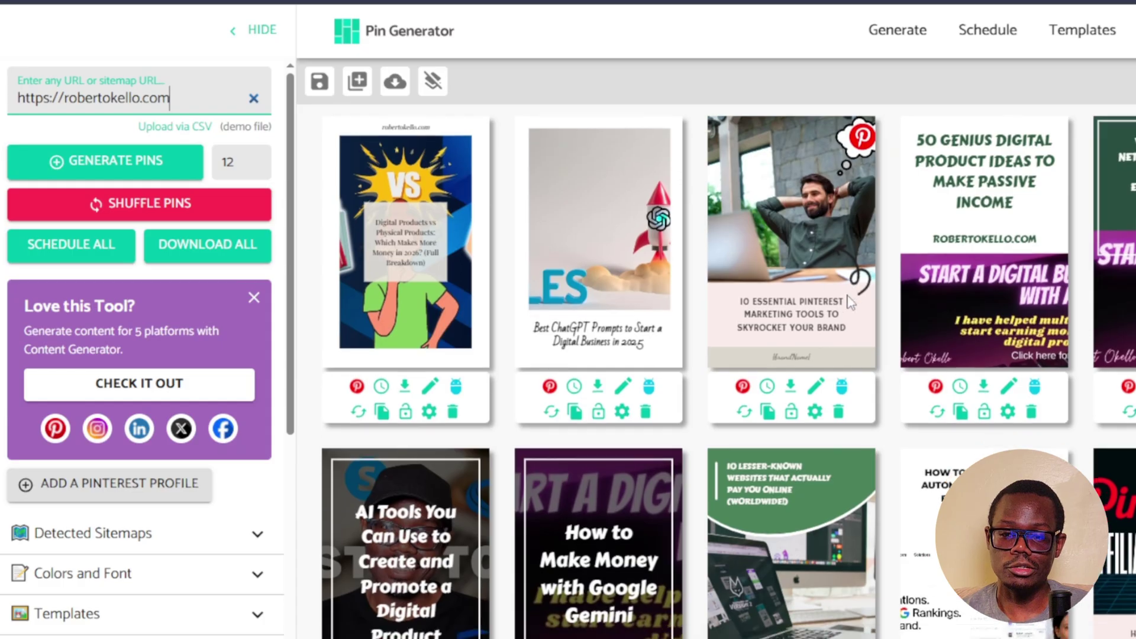
pyautogui.scroll(-7, 850, 302)
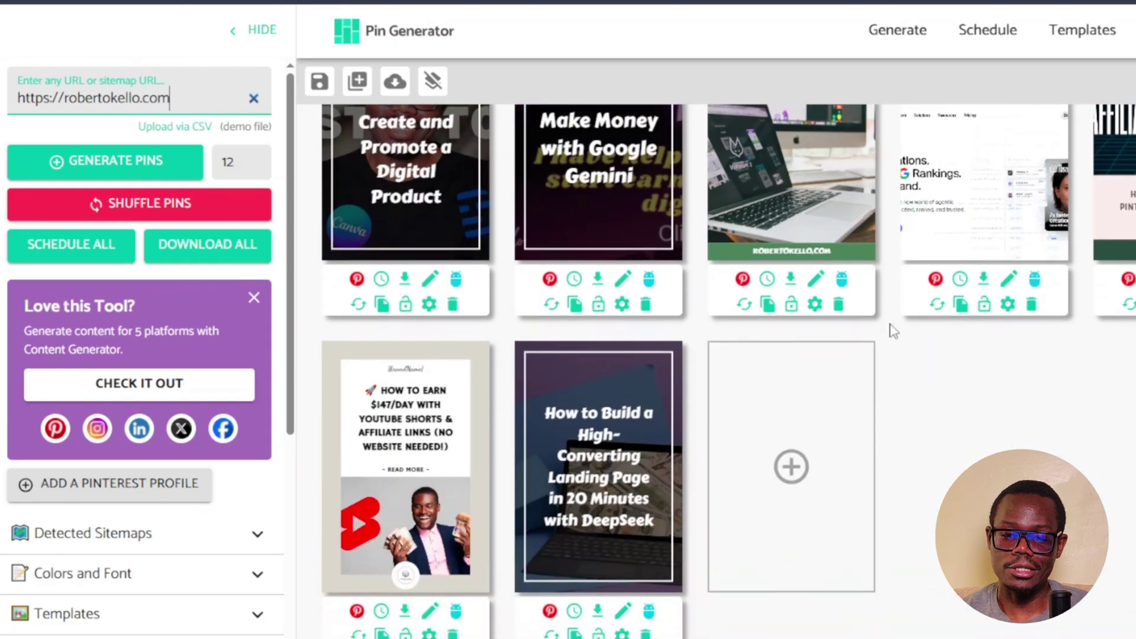
pyautogui.scroll(8, 892, 330)
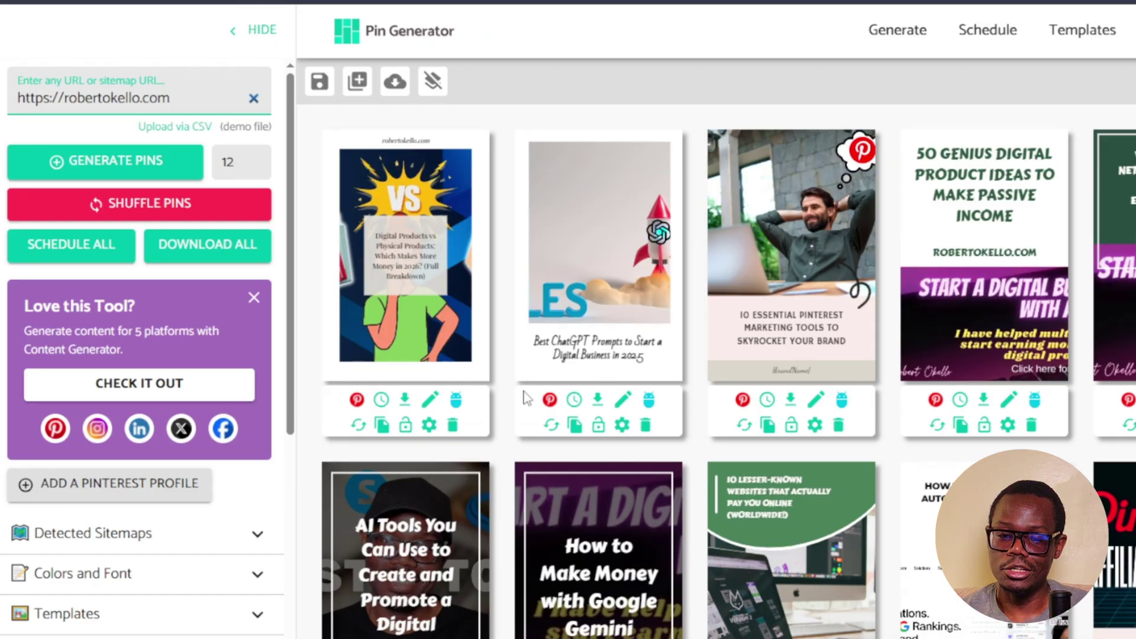
pyautogui.scroll(-3, 416, 449)
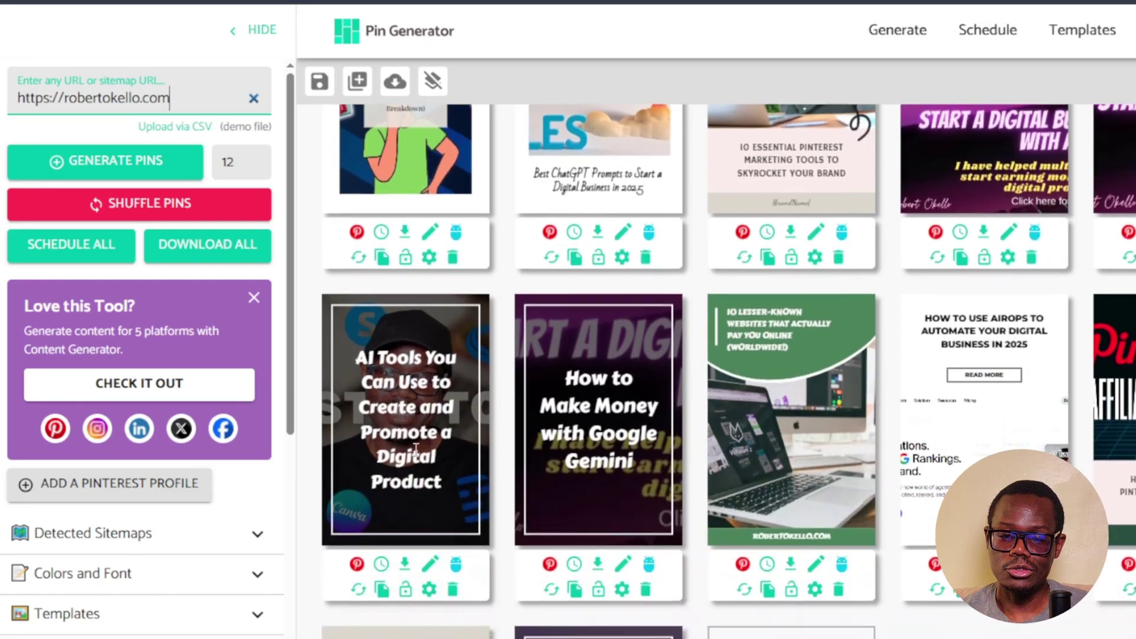
# Step: Open the title of the "AI Tools You Can Use to Create and Promote a Digital Product" pin for editing, highlight "Tools", and try the pin's scheduling option
pyautogui.click(418, 393)
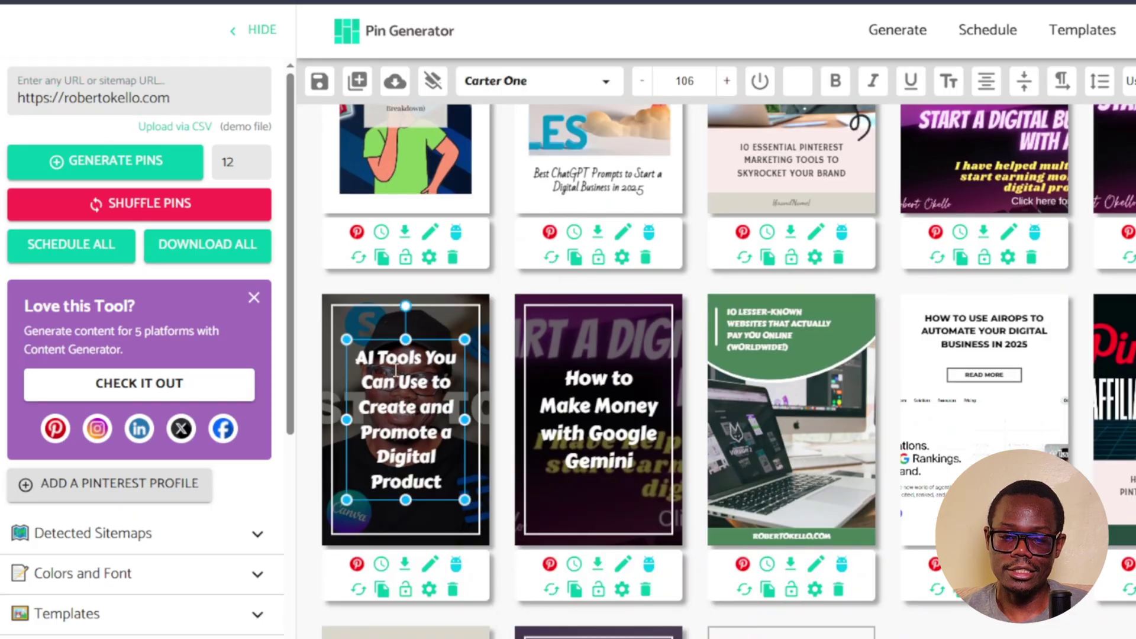
pyautogui.doubleClick(401, 366)
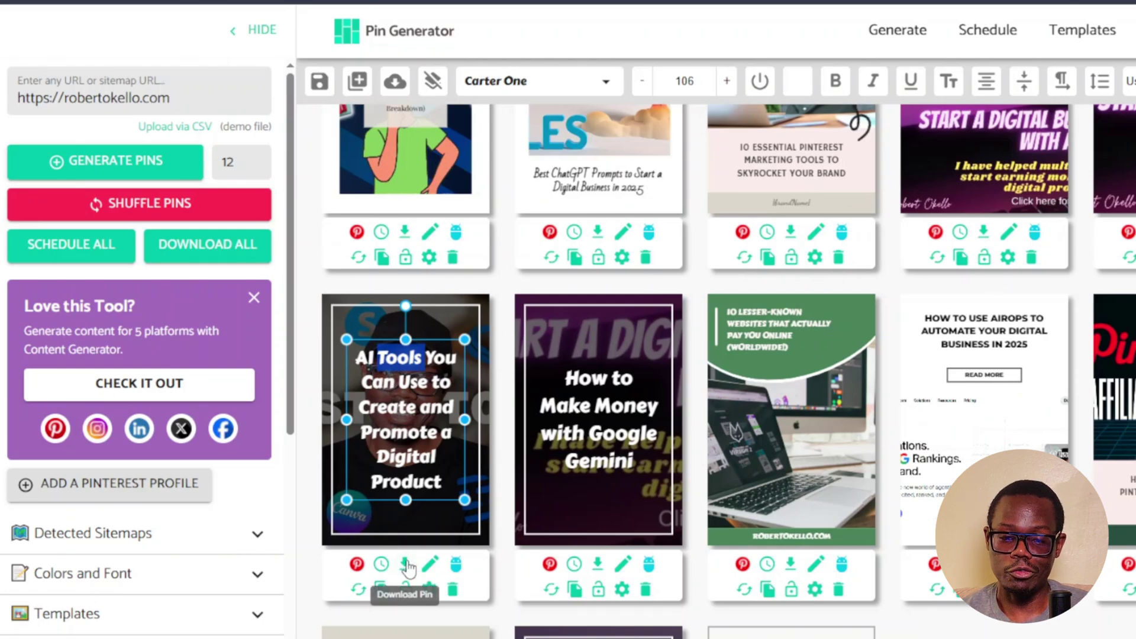
pyautogui.click(380, 565)
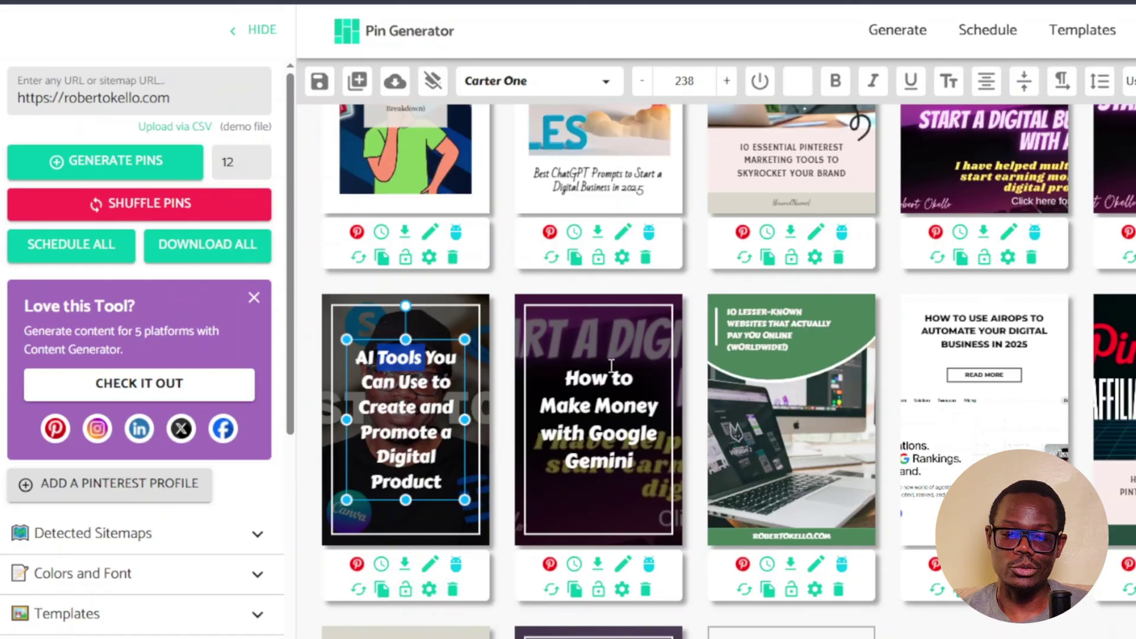
# Step: Look over the whole set of generated pins again, from the first row to the last
pyautogui.scroll(-5, 627, 460)
pyautogui.scroll(8, 645, 436)
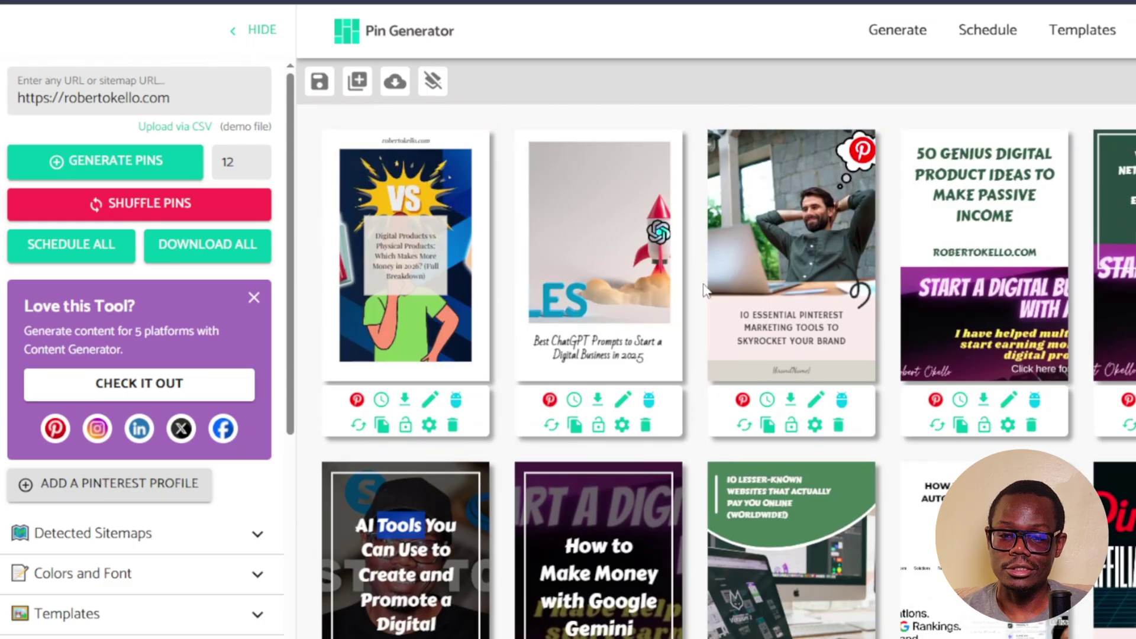
pyautogui.scroll(-6, 704, 290)
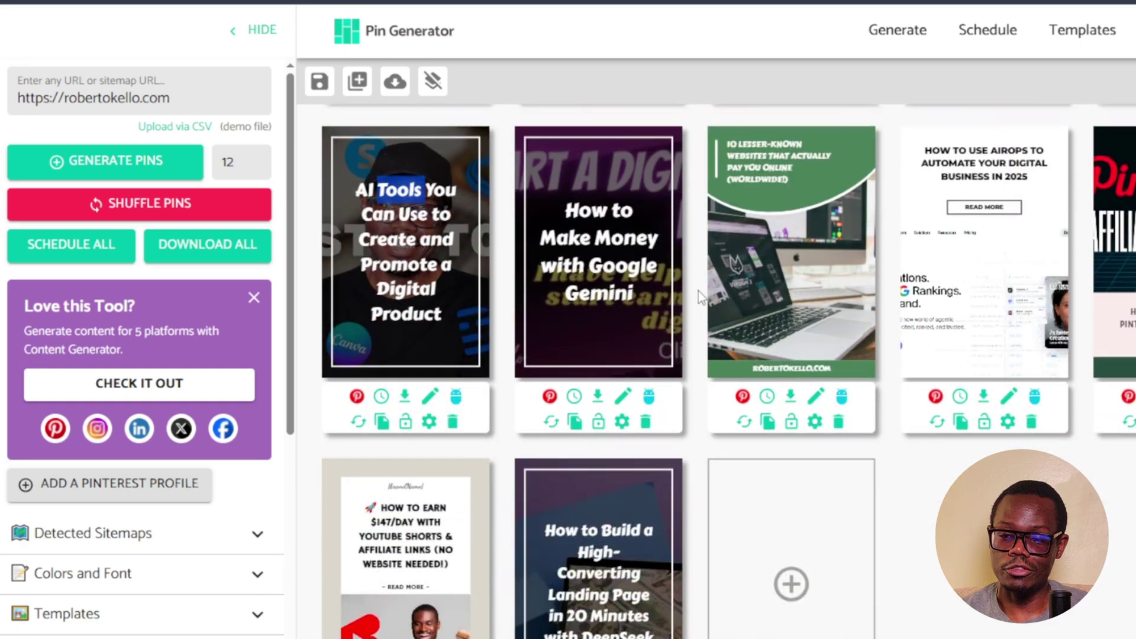
pyautogui.scroll(6, 698, 291)
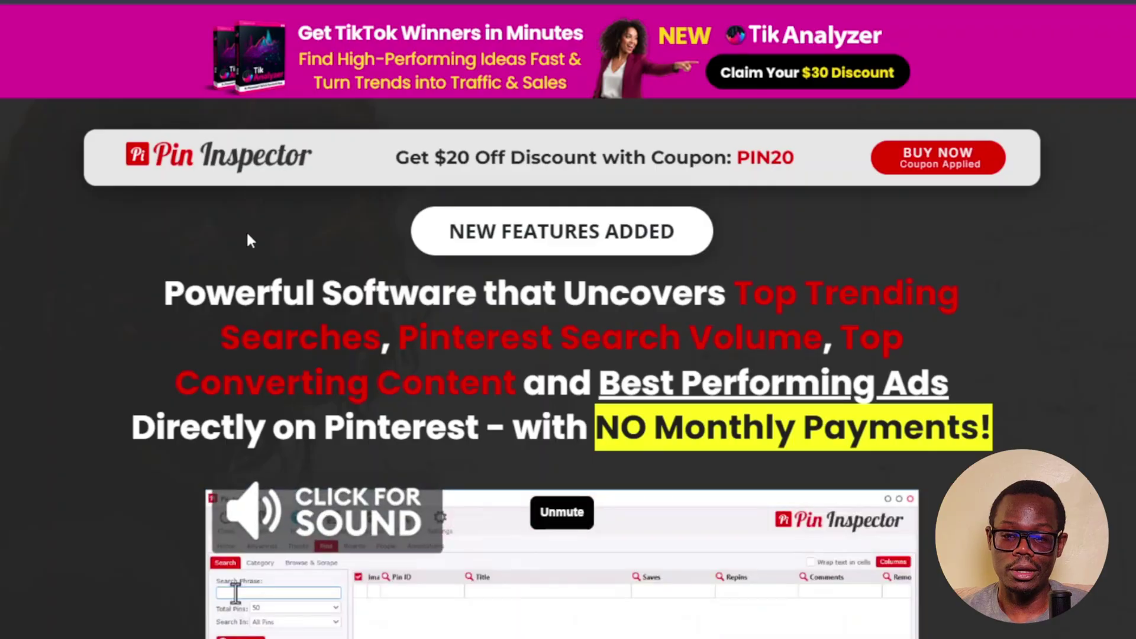
# Step: Switch to the Pin Inspector website and examine its feature claims, demo video, coupon pricing, system compatibility and developer message
pyautogui.scroll(-2, 247, 237)
pyautogui.scroll(-2, 249, 232)
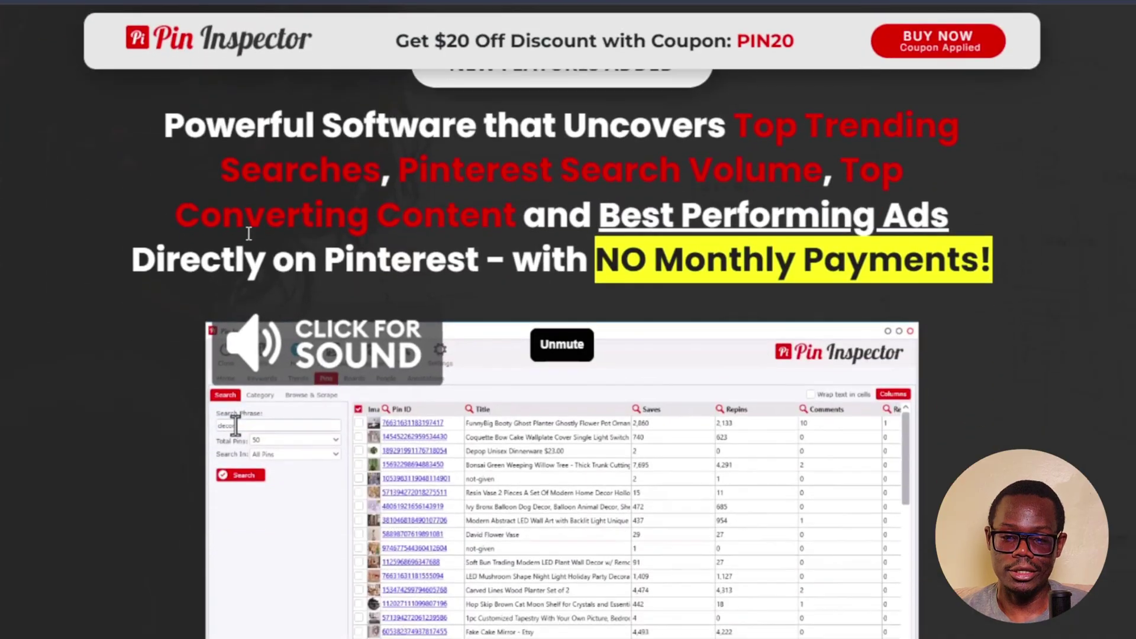
pyautogui.scroll(-15, 151, 296)
pyautogui.scroll(5, 152, 301)
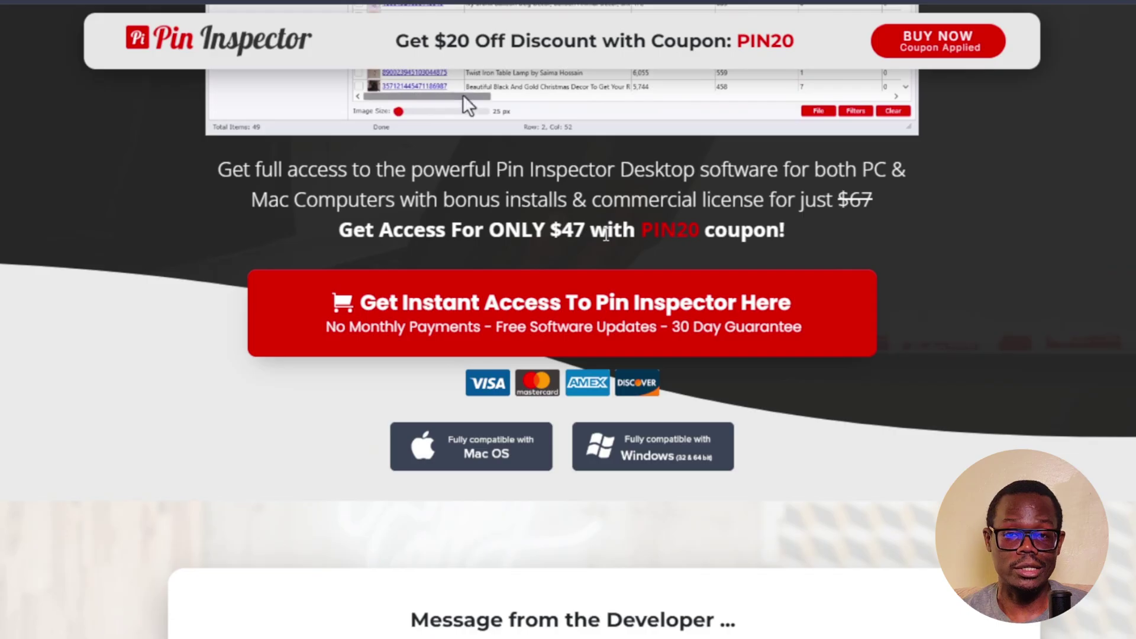
pyautogui.scroll(9, 605, 235)
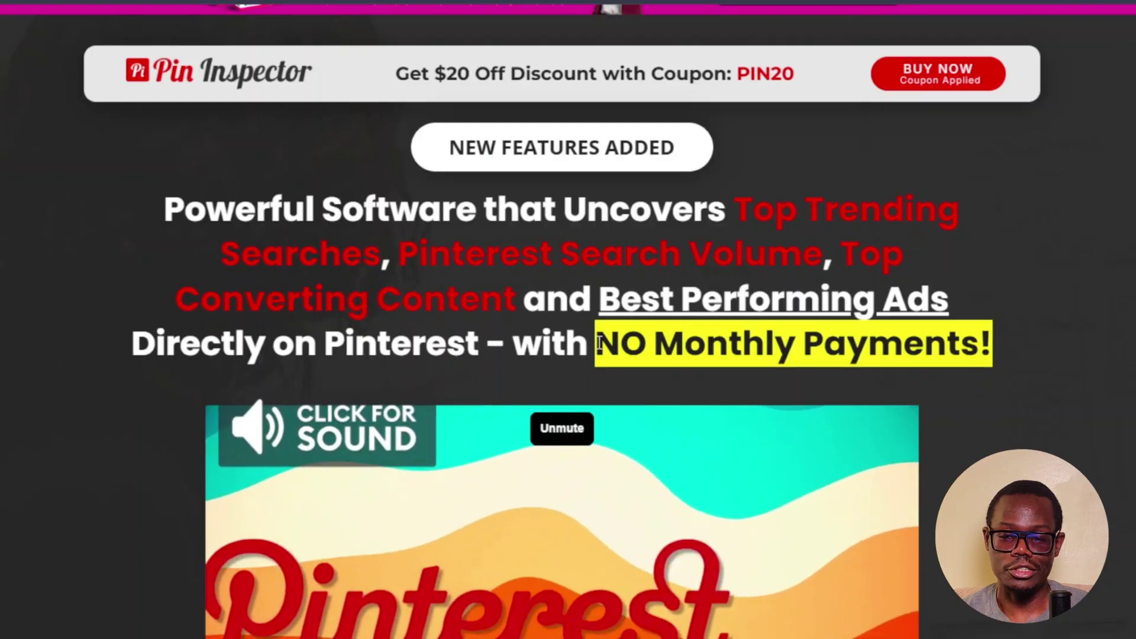
pyautogui.scroll(-4, 1059, 440)
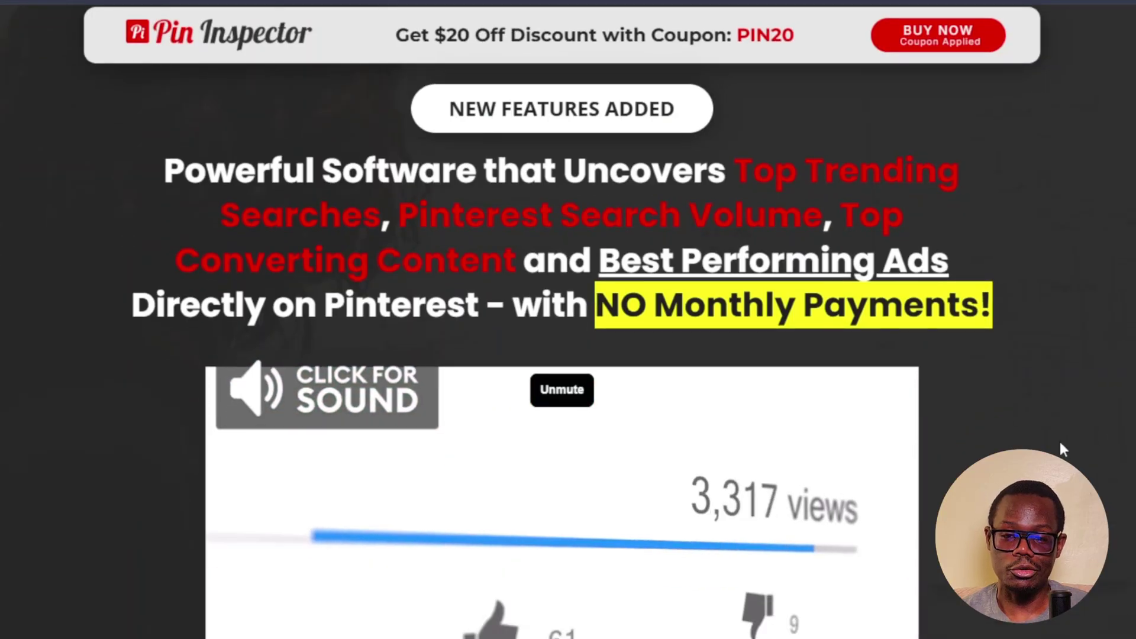
pyautogui.scroll(-7, 1060, 444)
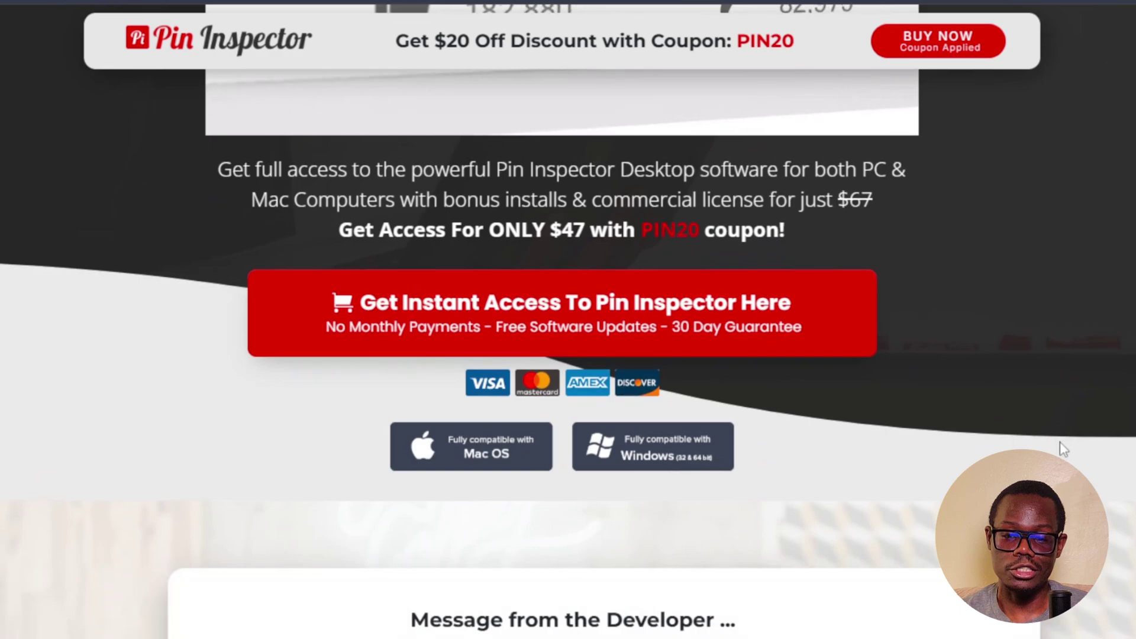
pyautogui.scroll(-1, 1063, 449)
pyautogui.scroll(-3, 1063, 448)
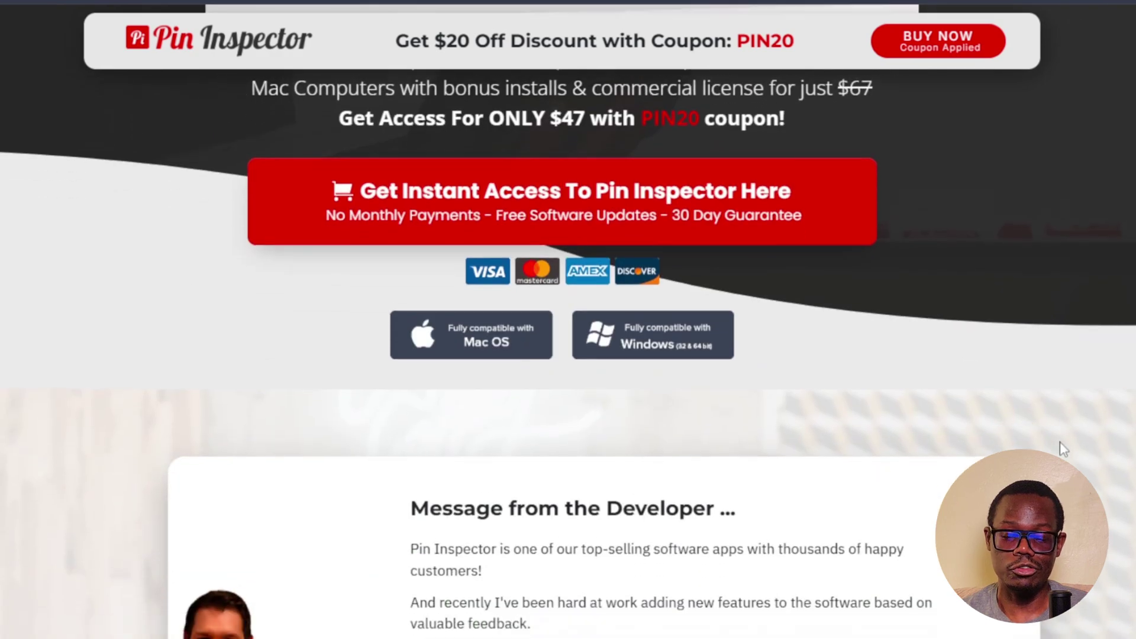
pyautogui.scroll(6, 1063, 449)
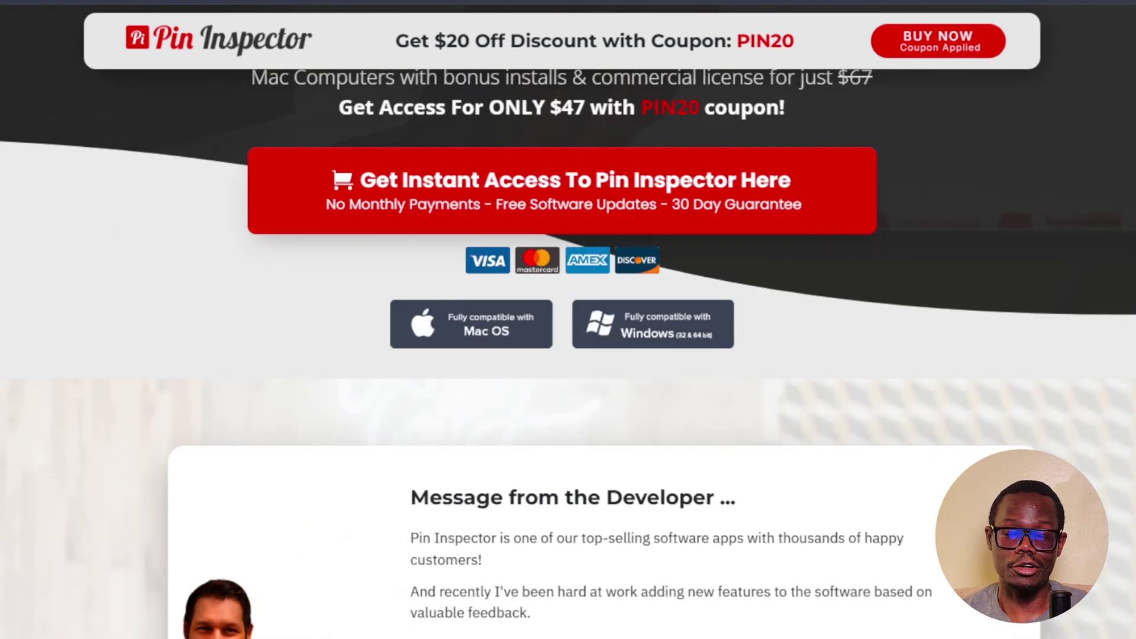
pyautogui.scroll(5, 627, 76)
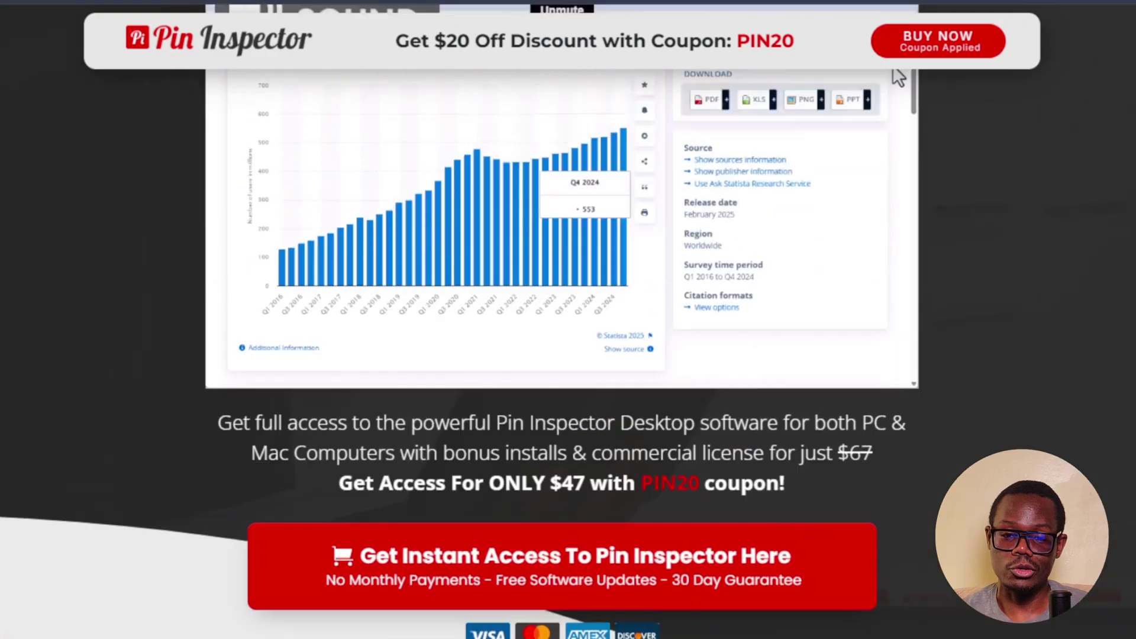
pyautogui.scroll(6, 568, 320)
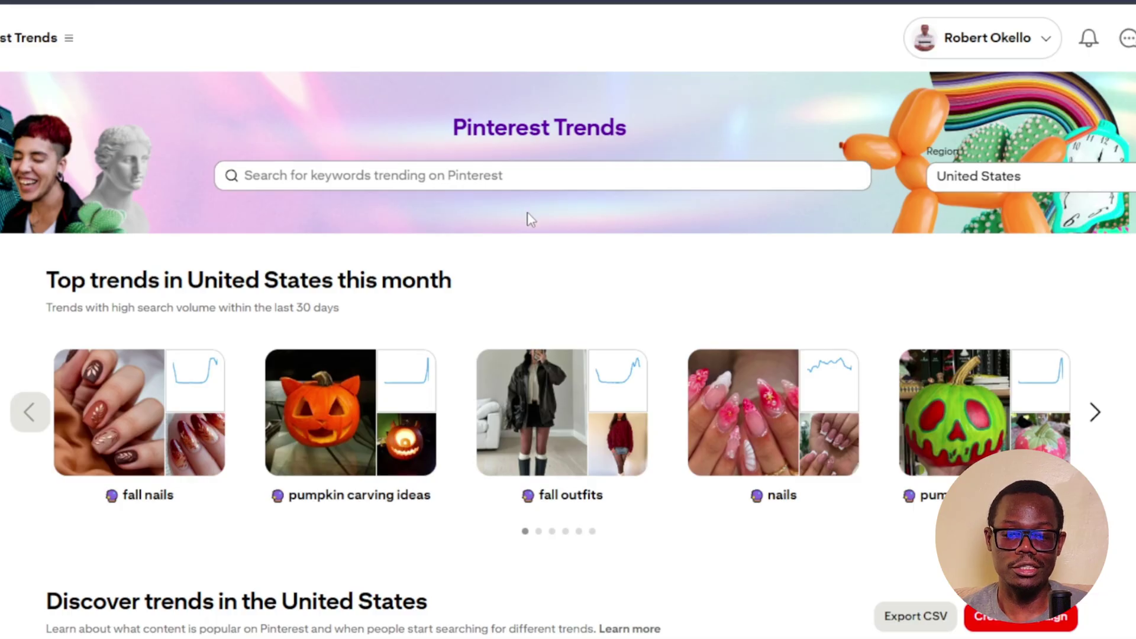
# Step: Switch to Pinterest Trends and examine the monthly top trends and growing keywords for the United States
pyautogui.scroll(-1, 527, 211)
pyautogui.scroll(-1, 527, 212)
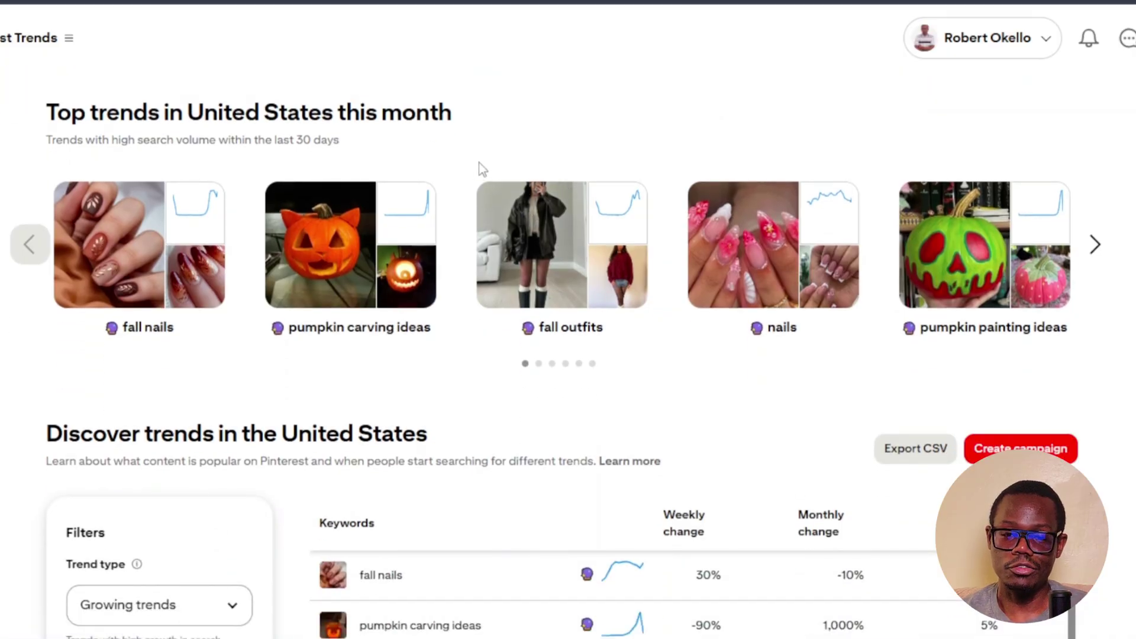
pyautogui.scroll(-1, 479, 165)
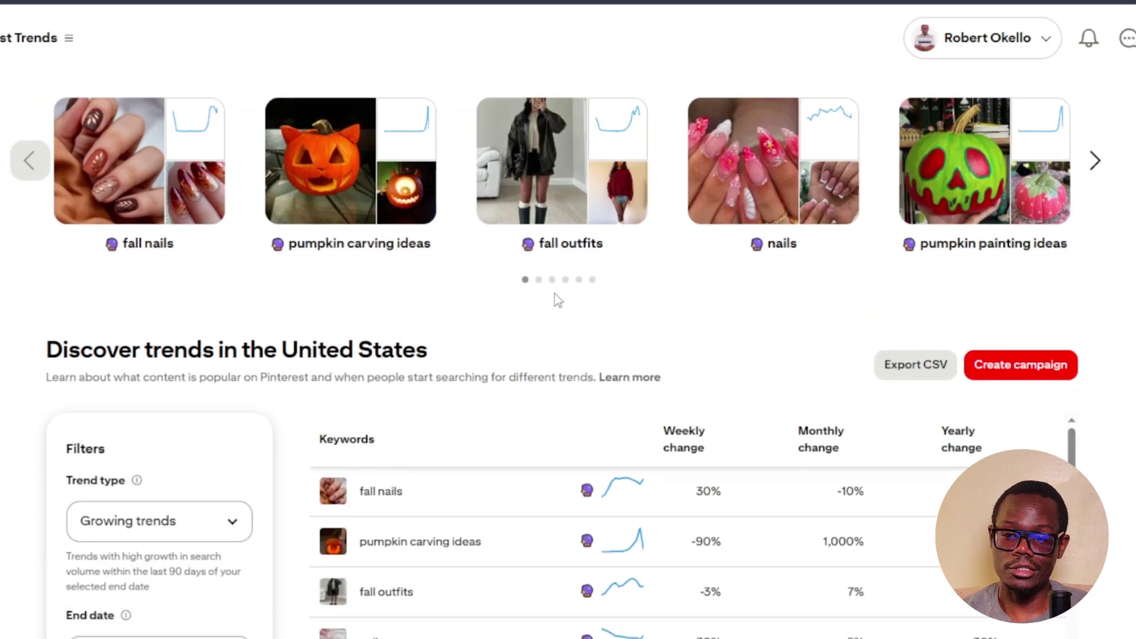
pyautogui.scroll(1, 571, 308)
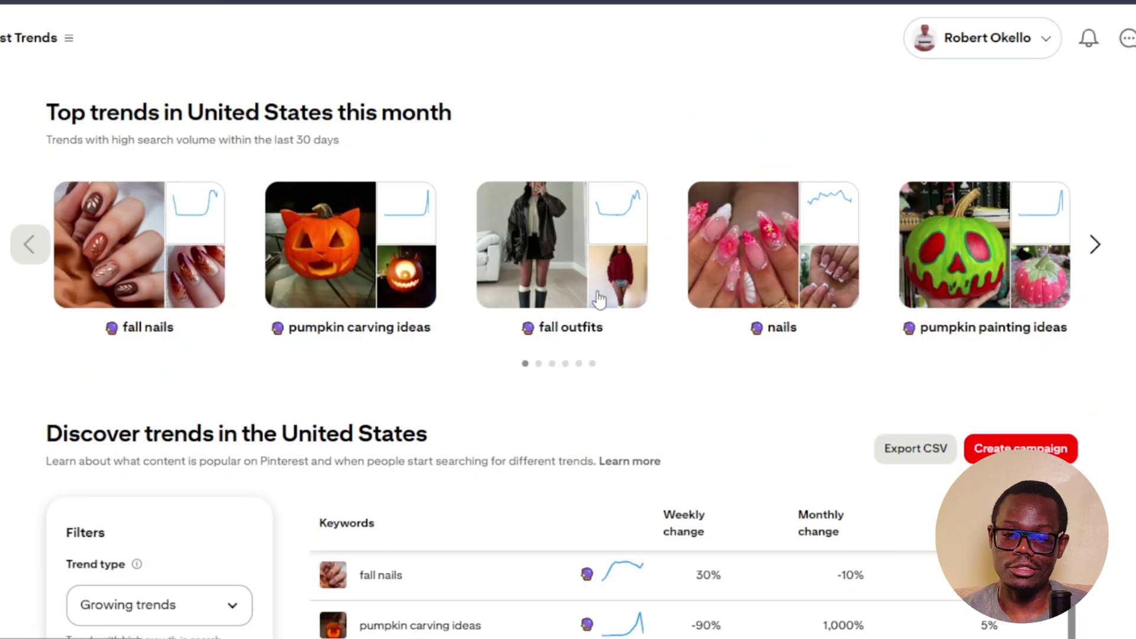
# Step: Browse the next two sets of this month's top United States trends and the growing keywords table
pyautogui.click(1095, 246)
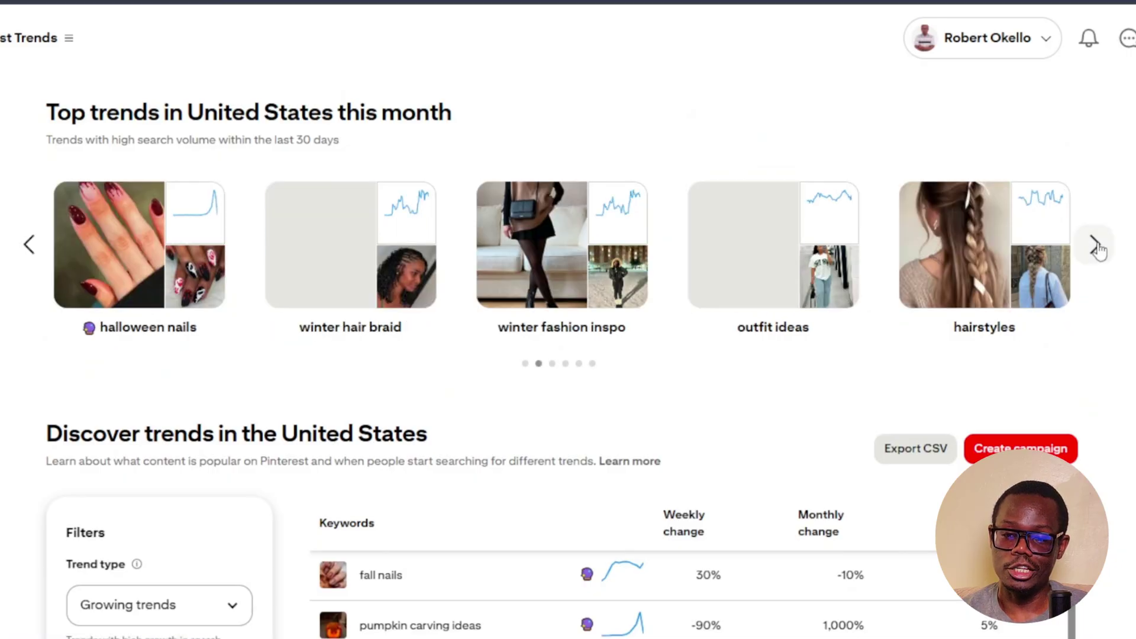
pyautogui.click(1095, 246)
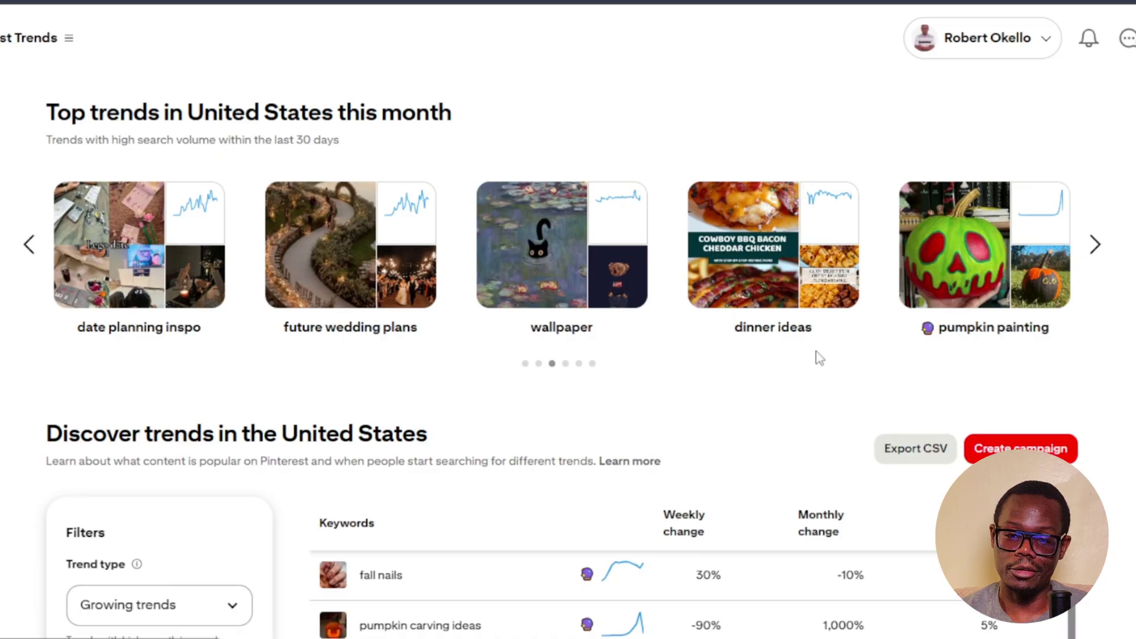
pyautogui.scroll(-3, 769, 407)
pyautogui.scroll(-5, 767, 407)
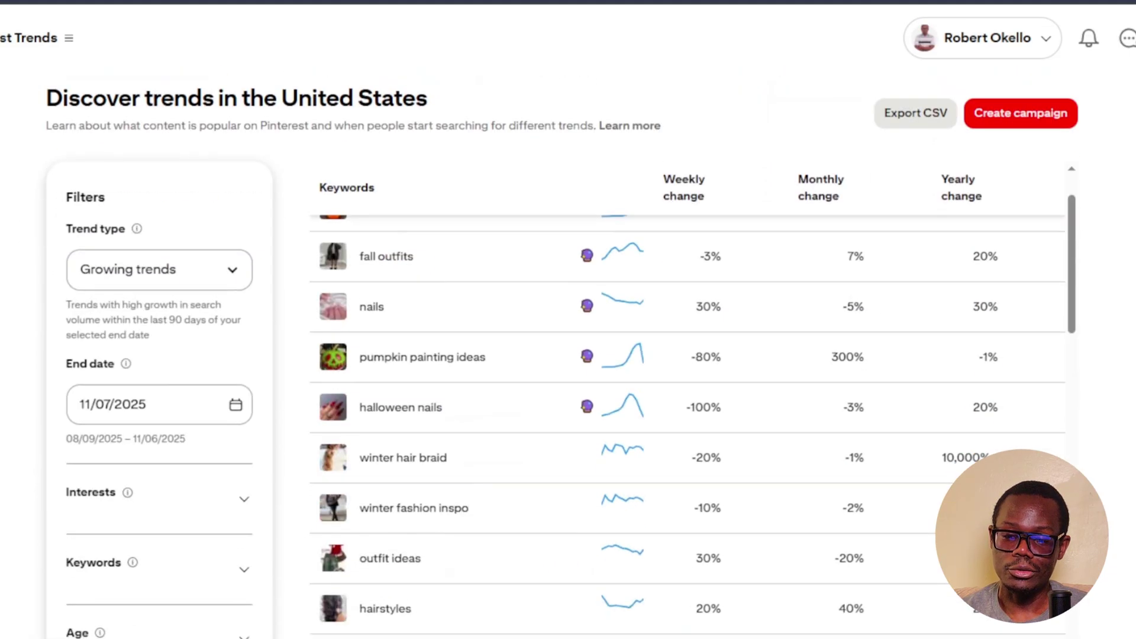
# Step: Set the trend type filter of the United States keyword table to Top monthly trends
pyautogui.scroll(2, 928, 452)
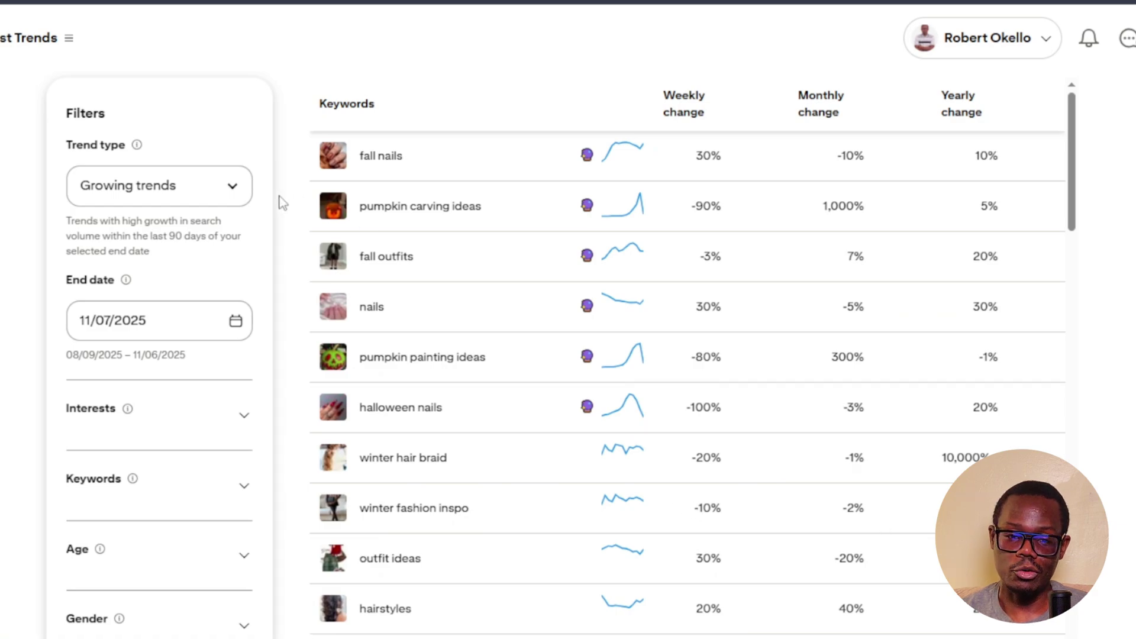
pyautogui.click(224, 192)
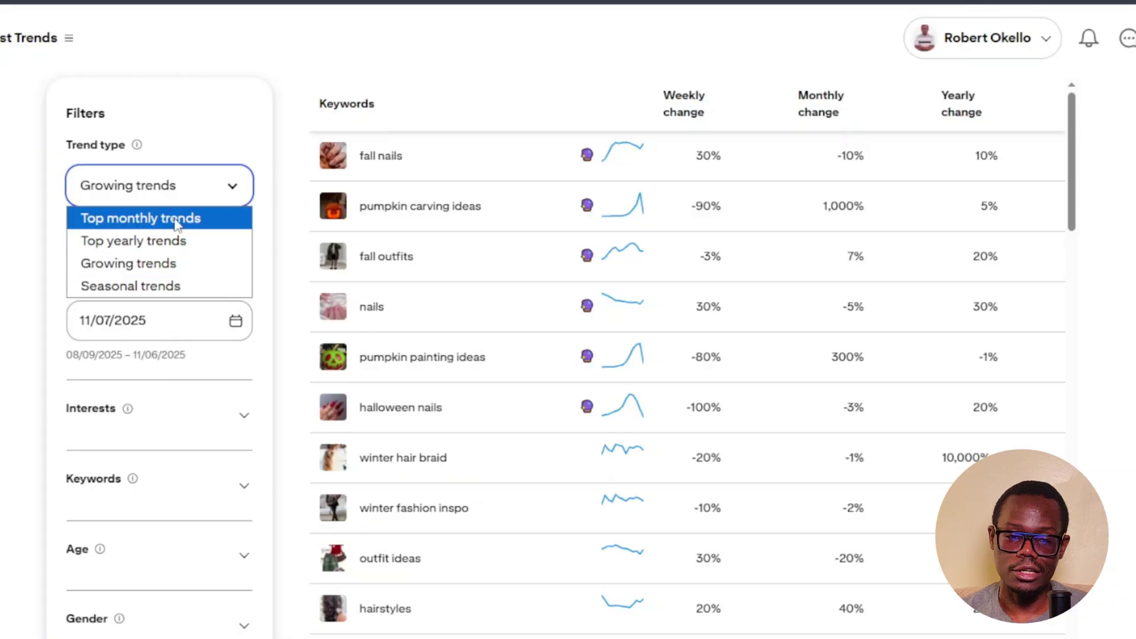
pyautogui.click(210, 217)
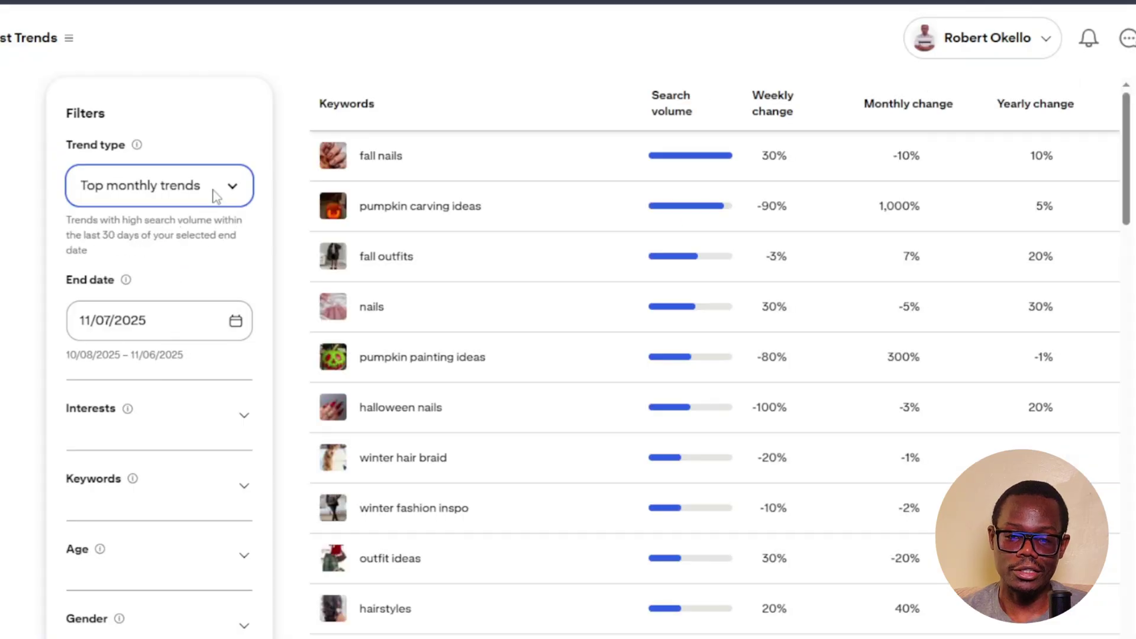
# Step: Look through the available interest categories in the Interests filter, collapse it, and expand the Keywords filter
pyautogui.click(243, 418)
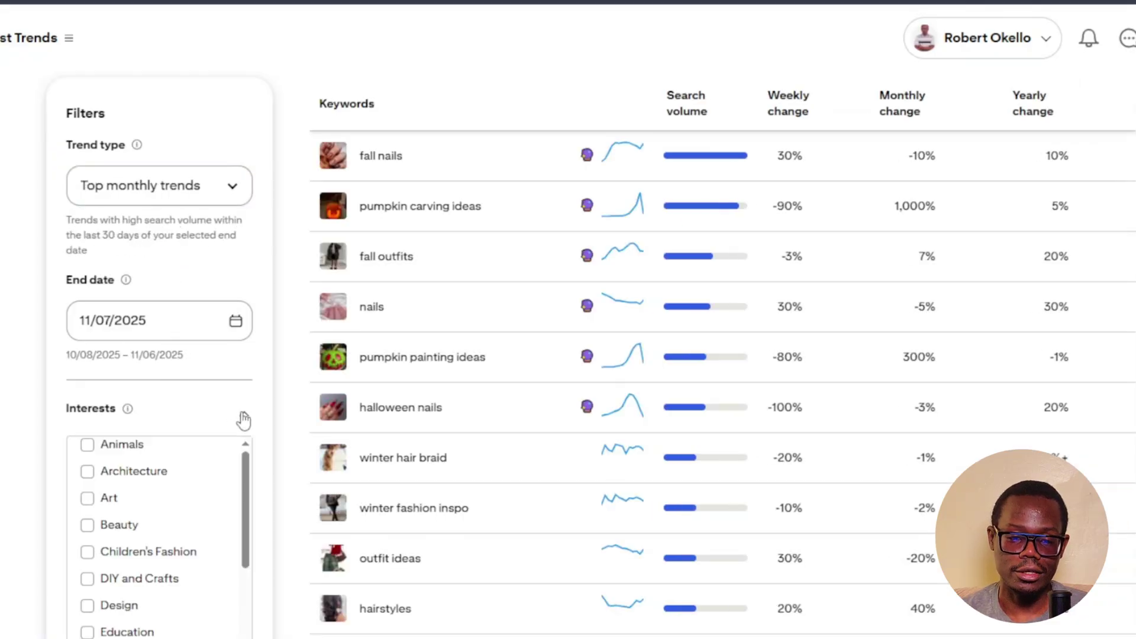
pyautogui.scroll(-3, 172, 540)
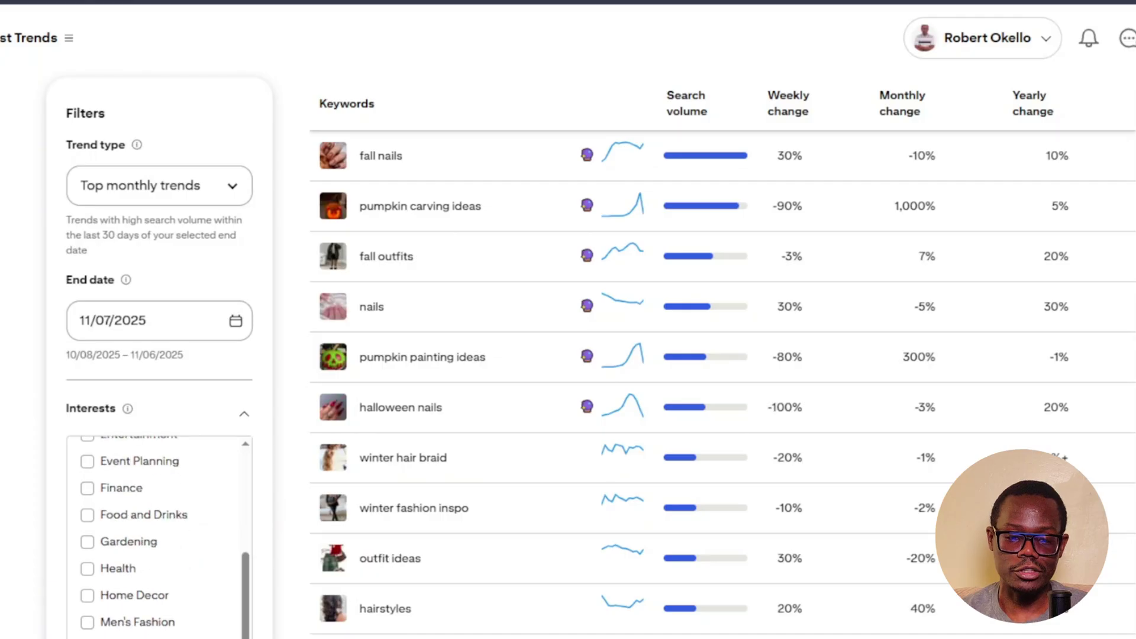
pyautogui.click(247, 418)
pyautogui.click(239, 491)
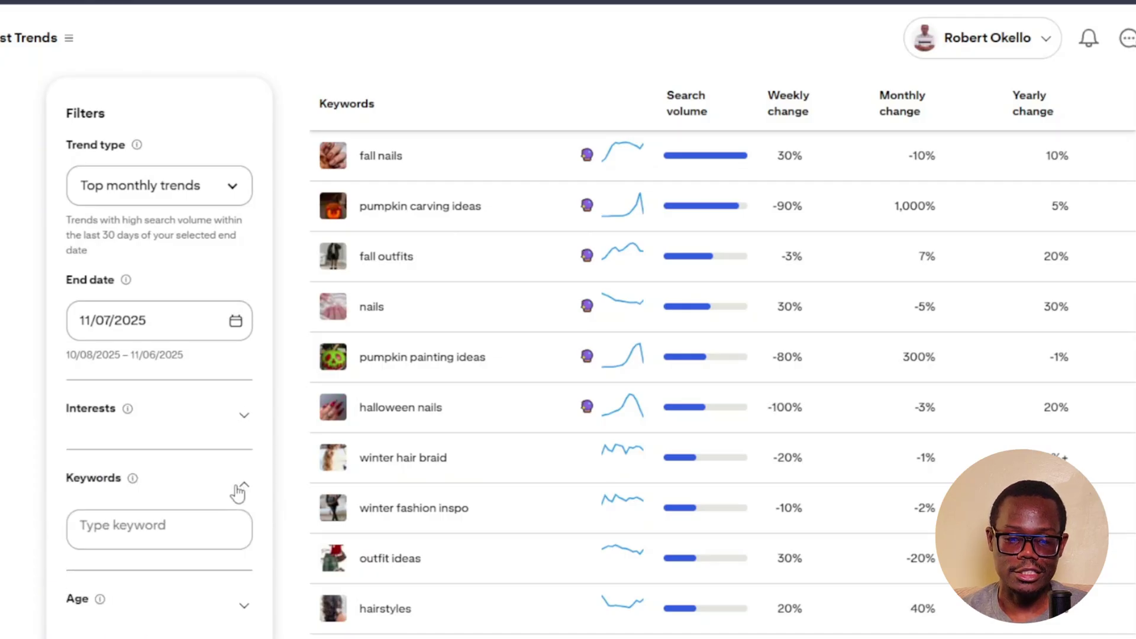
# Step: Filter the top monthly trends by the 45-49 age group
pyautogui.scroll(-3, 264, 497)
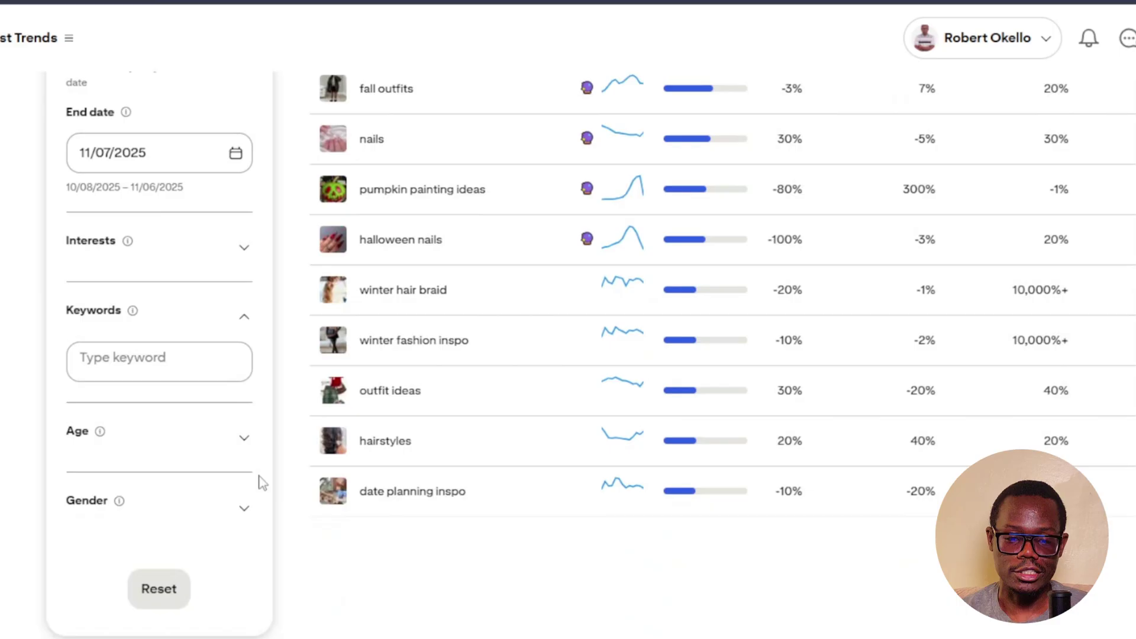
pyautogui.click(244, 440)
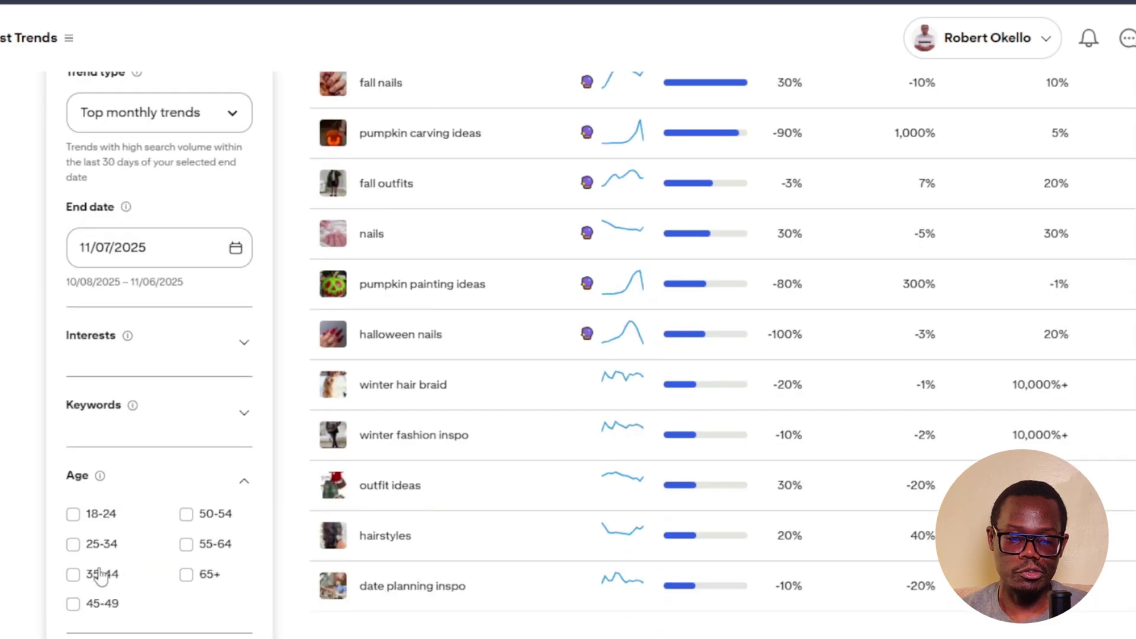
pyautogui.click(73, 603)
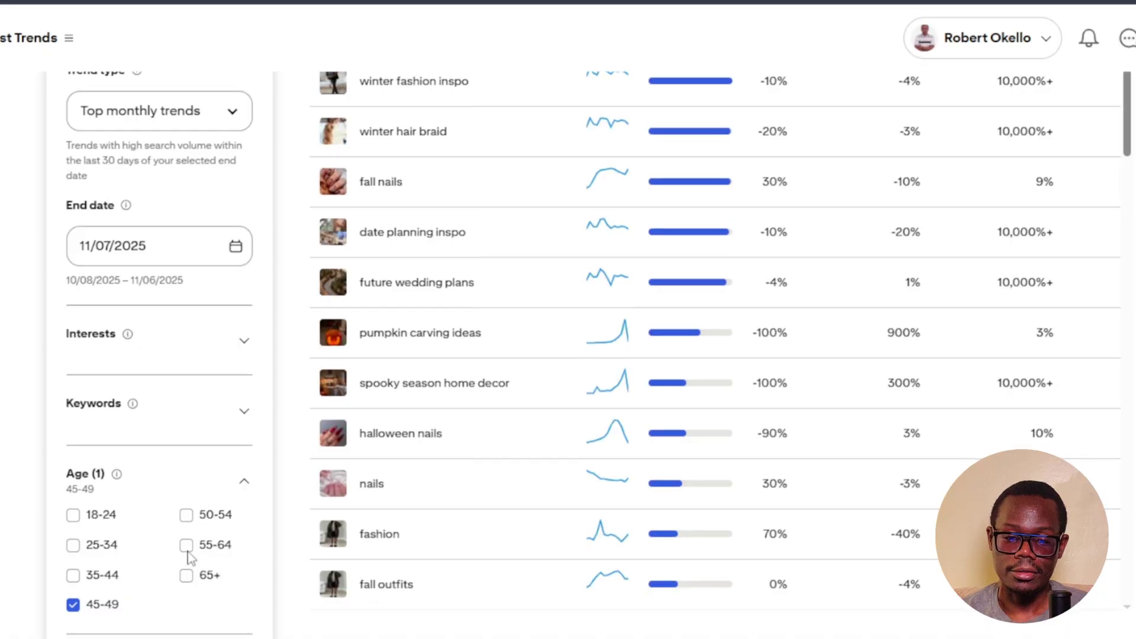
# Step: Examine the rest of the Trends page, including the audience growing trends section and the Pinterest Predicts 2025 banner
pyautogui.scroll(-4, 178, 562)
pyautogui.scroll(-8, 938, 399)
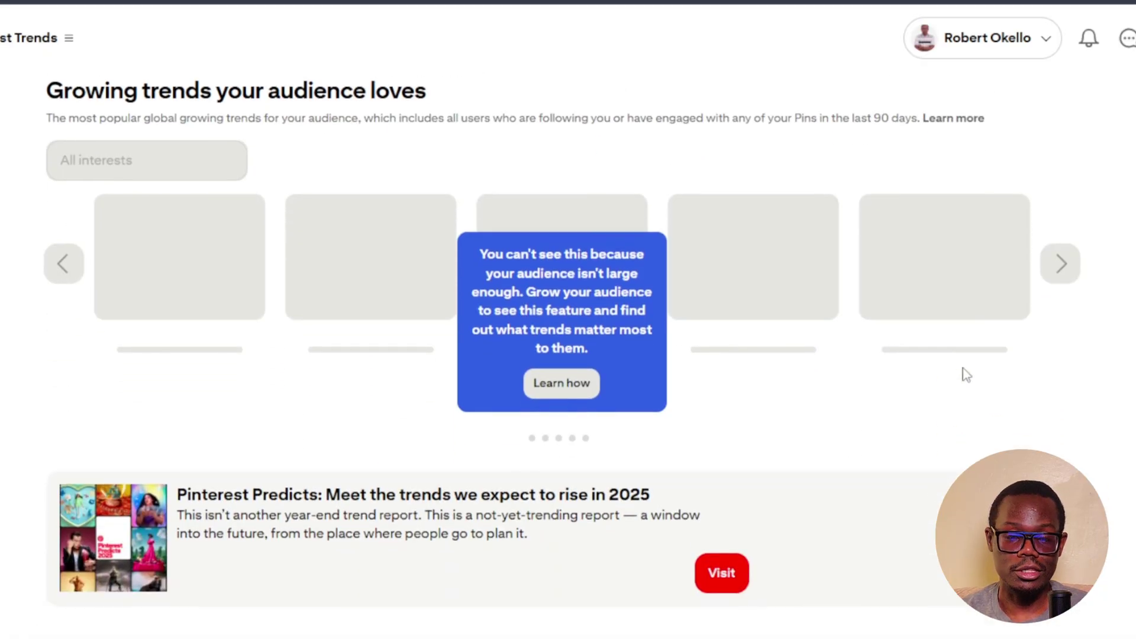
pyautogui.scroll(-2, 966, 374)
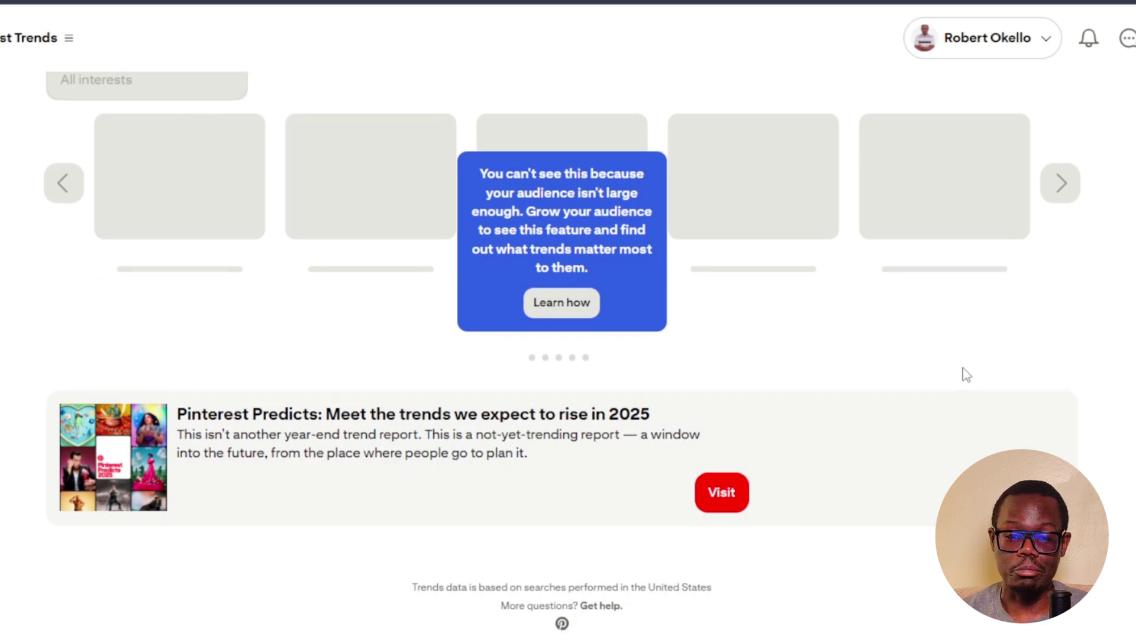